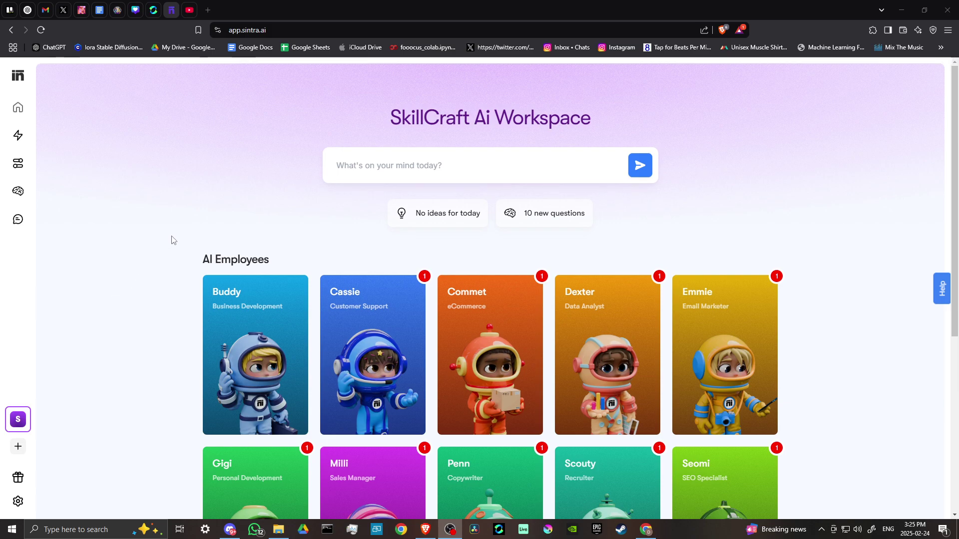
scroll(172, 239, "down", 5)
scroll(172, 239, "down", 3)
scroll(172, 240, "up", 5)
scroll(171, 240, "up", 3)
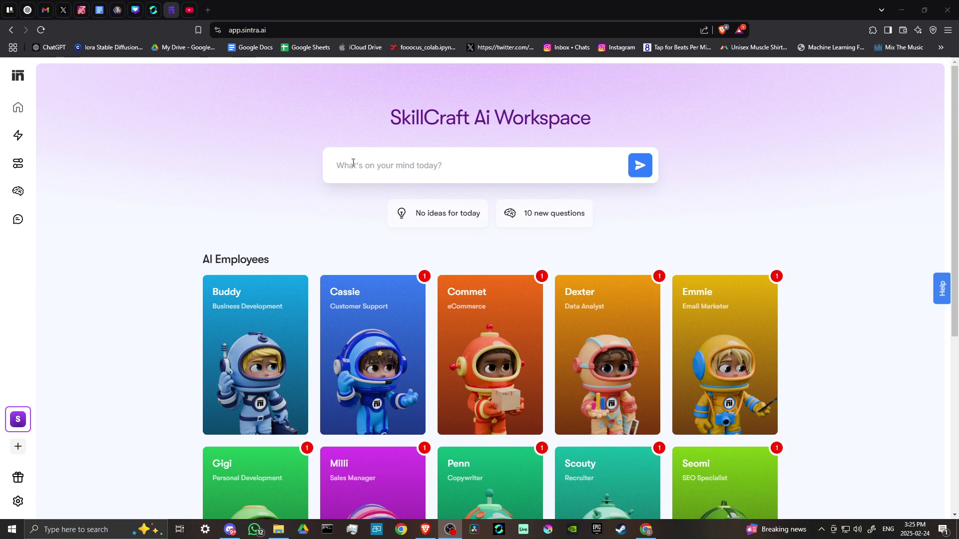
Follow the '10 new questions' link from home to the Brain AI knowledge page.
left_click(365, 163)
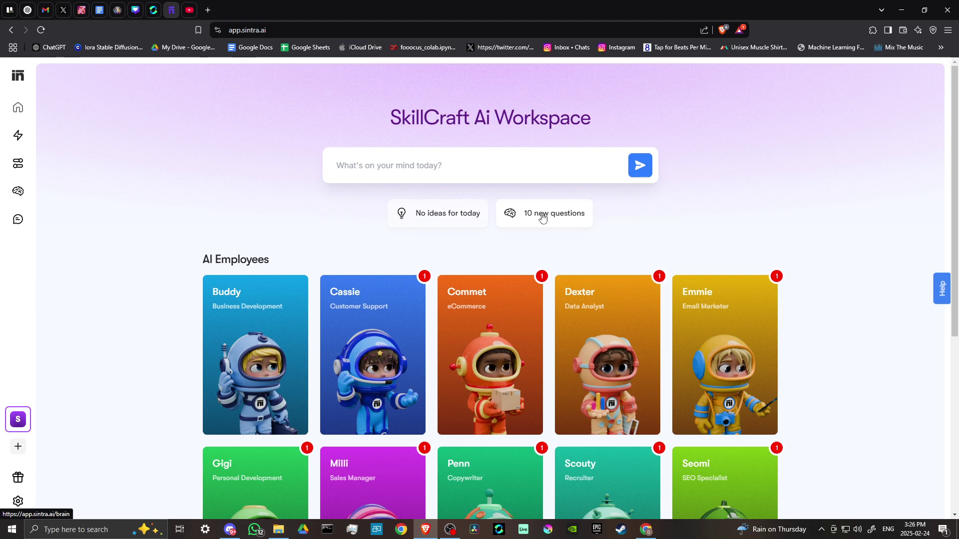
left_click(542, 216)
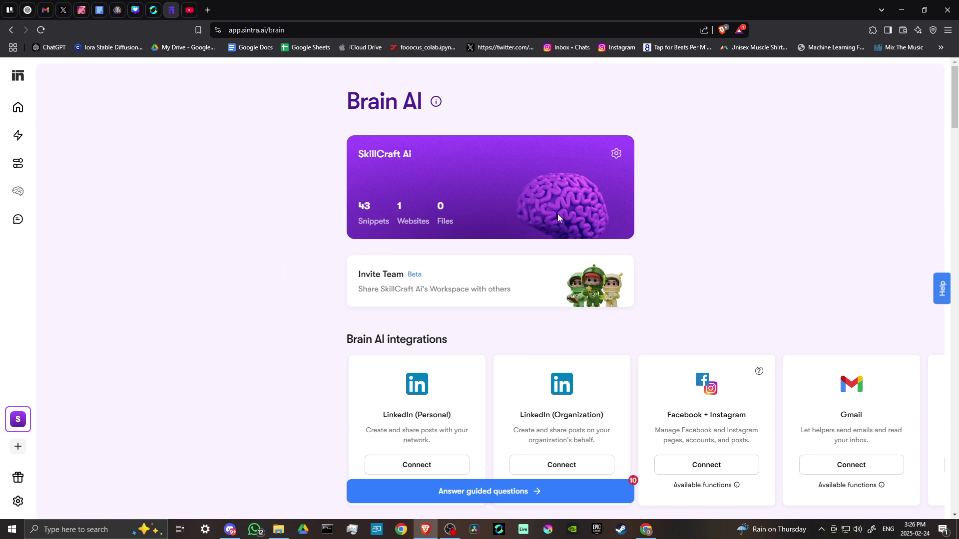
scroll(480, 225, "down", 2)
scroll(480, 210, "down", 2)
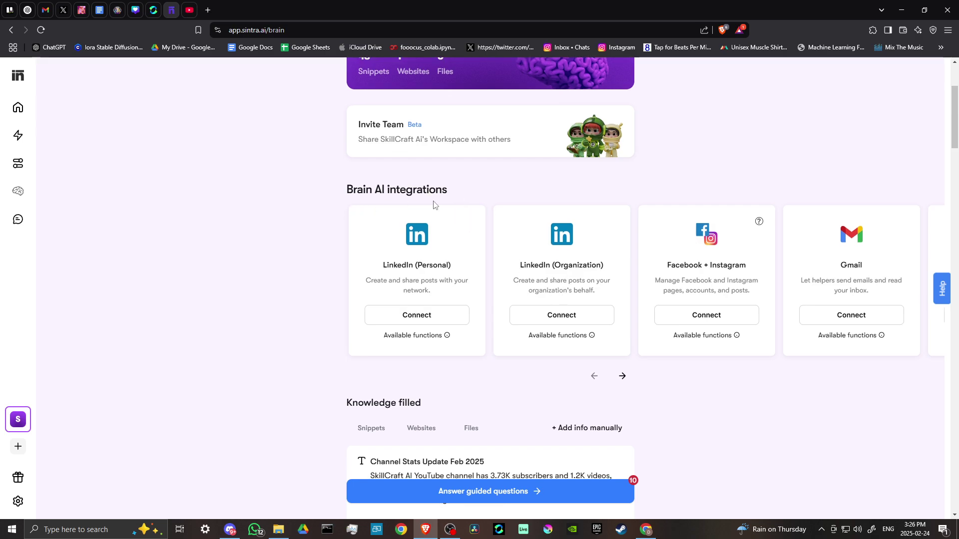
left_click(622, 377)
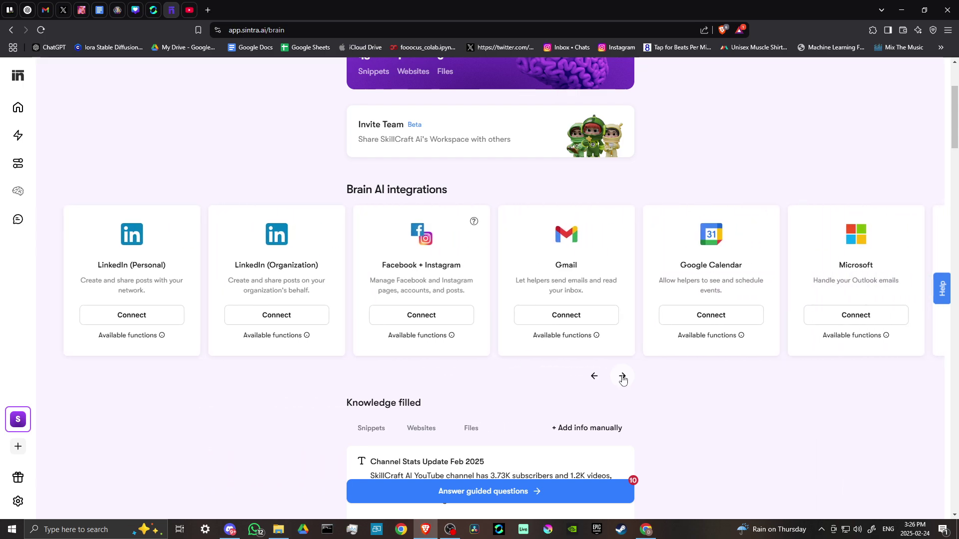
left_click(623, 377)
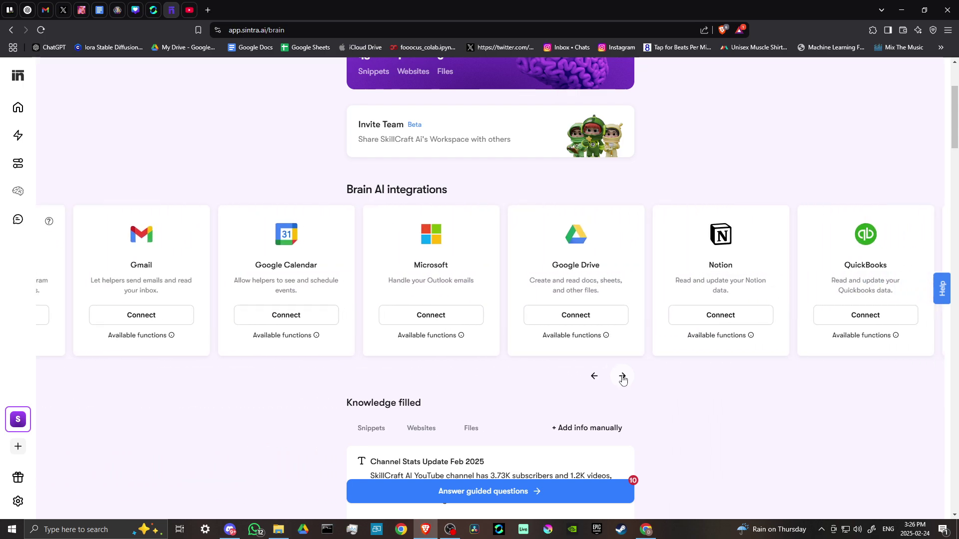
left_click(623, 377)
left_click(622, 376)
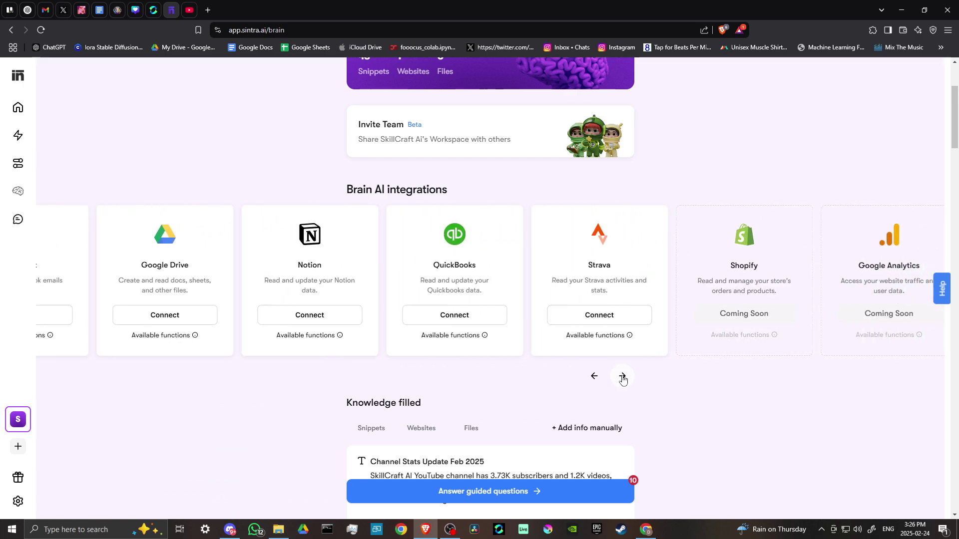
left_click(623, 377)
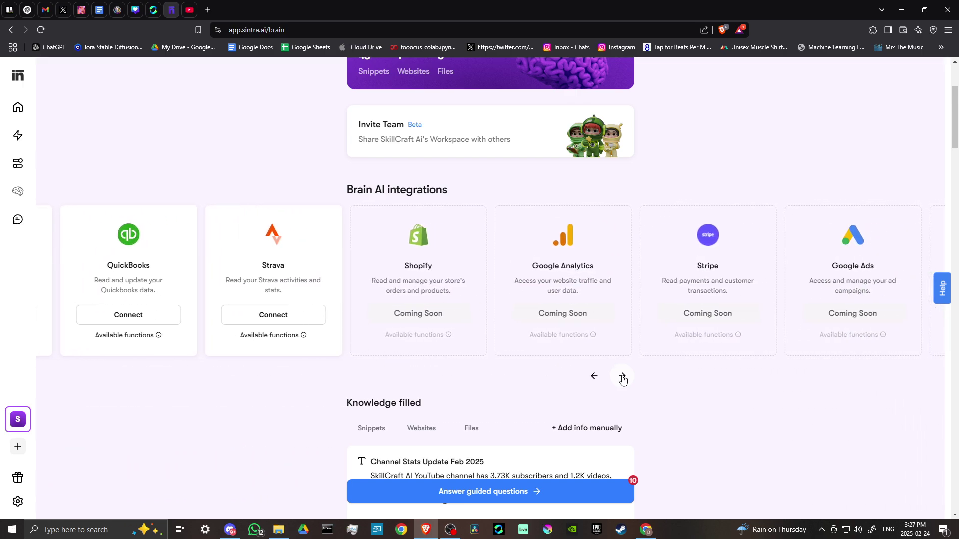
left_click(622, 377)
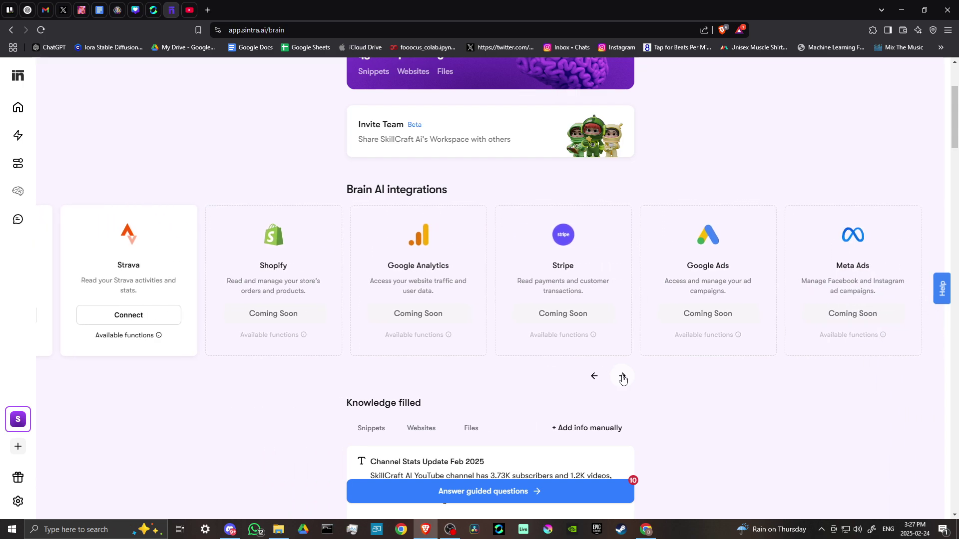
left_click(623, 377)
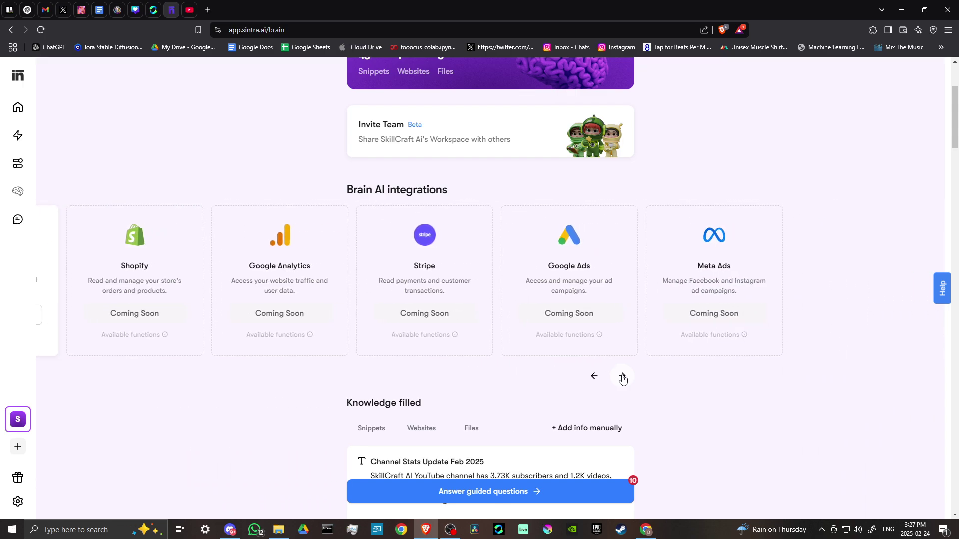
left_click(594, 378)
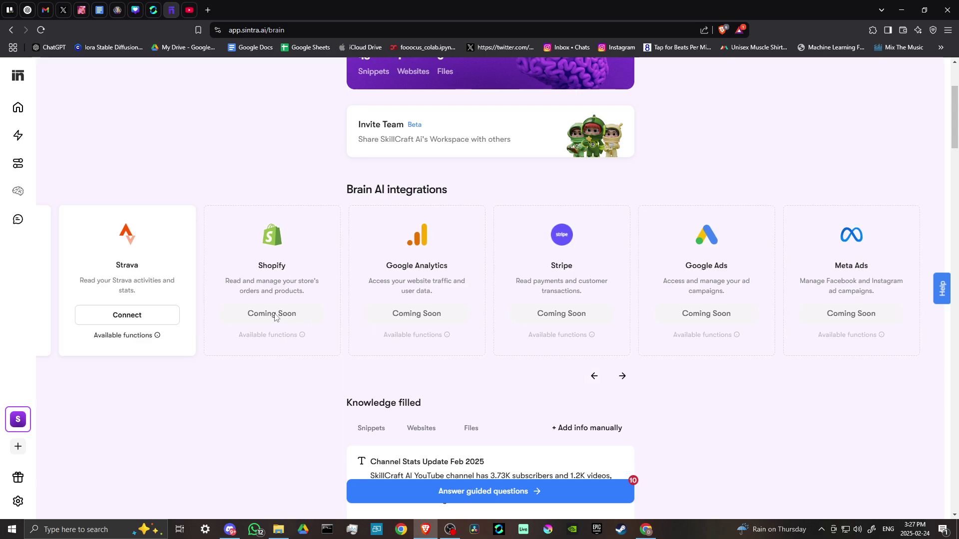
left_click(595, 376)
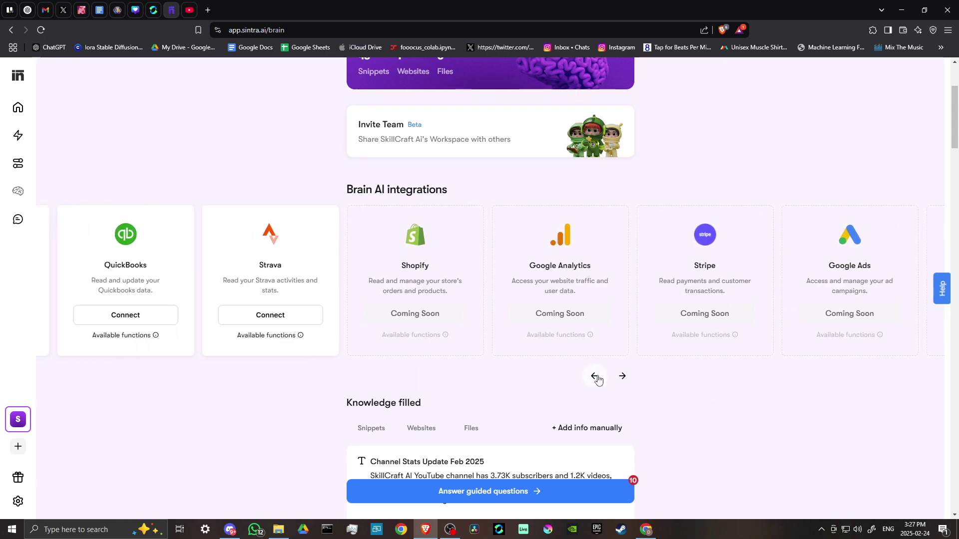
left_click(597, 378)
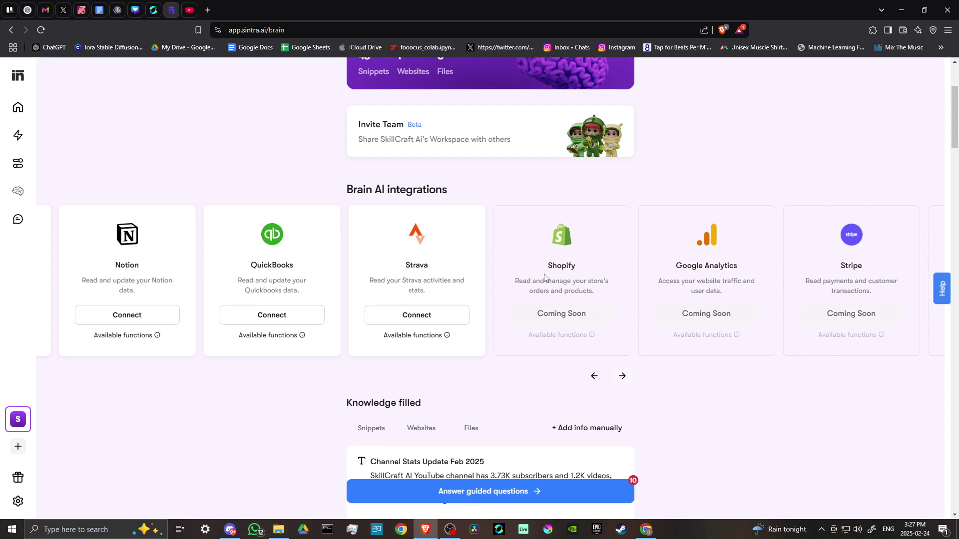
scroll(580, 384, "down", 4)
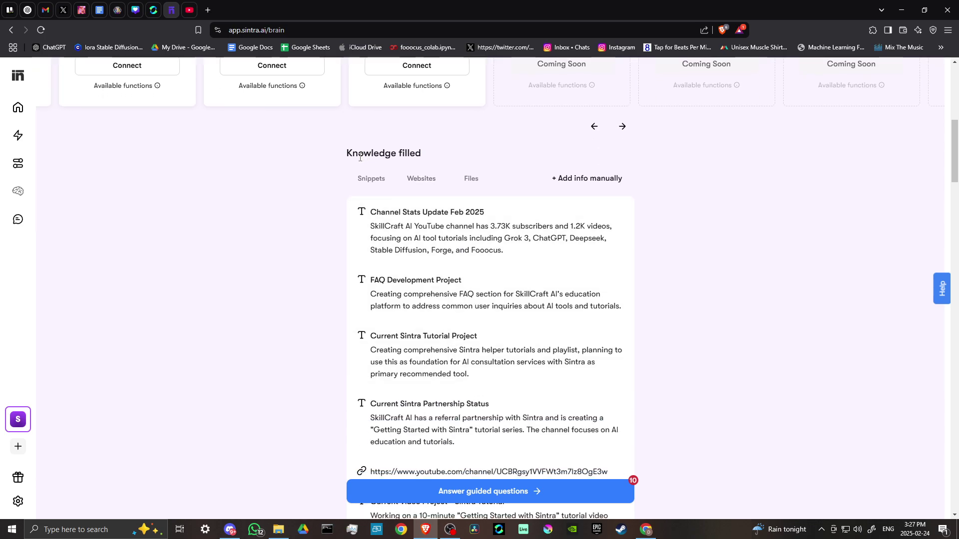
scroll(408, 245, "down", 3)
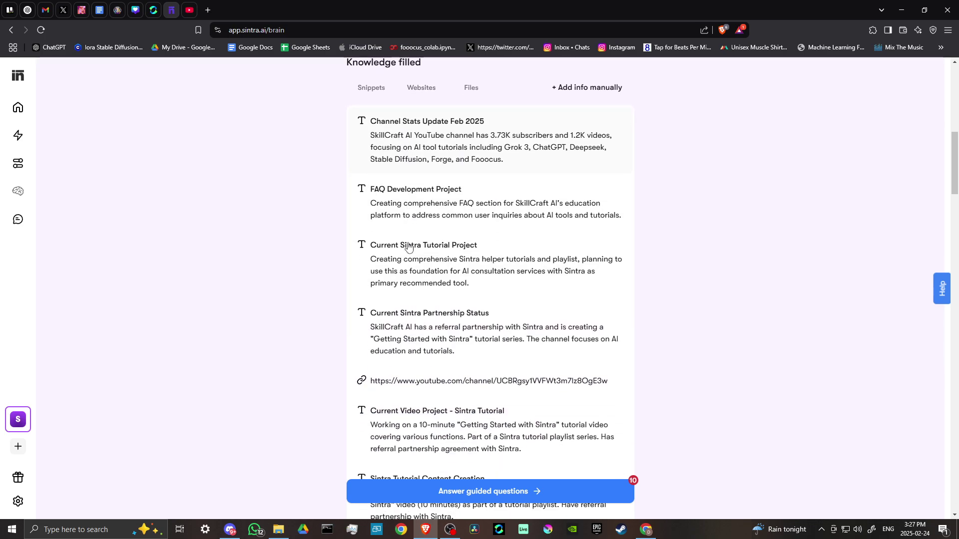
scroll(409, 245, "down", 3)
scroll(408, 245, "down", 3)
scroll(409, 246, "down", 3)
scroll(408, 245, "down", 3)
scroll(408, 245, "down", 3)
scroll(408, 245, "down", 2)
scroll(408, 245, "down", 3)
scroll(409, 246, "down", 3)
scroll(409, 246, "down", 3)
scroll(408, 245, "down", 3)
scroll(408, 285, "down", 3)
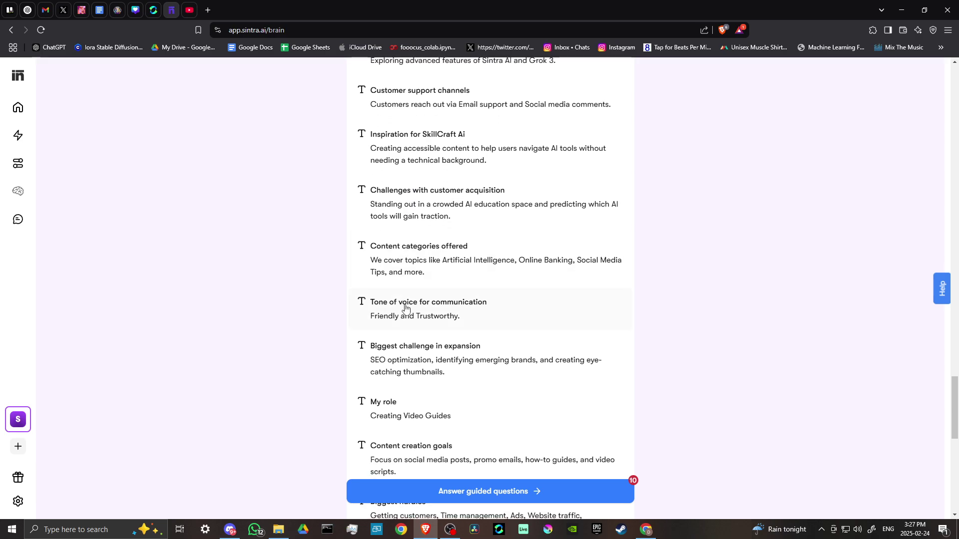
scroll(464, 336, "down", 4)
scroll(464, 336, "down", 2)
scroll(397, 304, "down", 3)
scroll(416, 290, "up", 2)
scroll(416, 290, "up", 8)
scroll(449, 277, "up", 8)
scroll(465, 270, "up", 8)
scroll(524, 248, "up", 6)
scroll(539, 225, "up", 5)
scroll(536, 232, "up", 8)
scroll(536, 240, "up", 8)
scroll(535, 240, "down", 2)
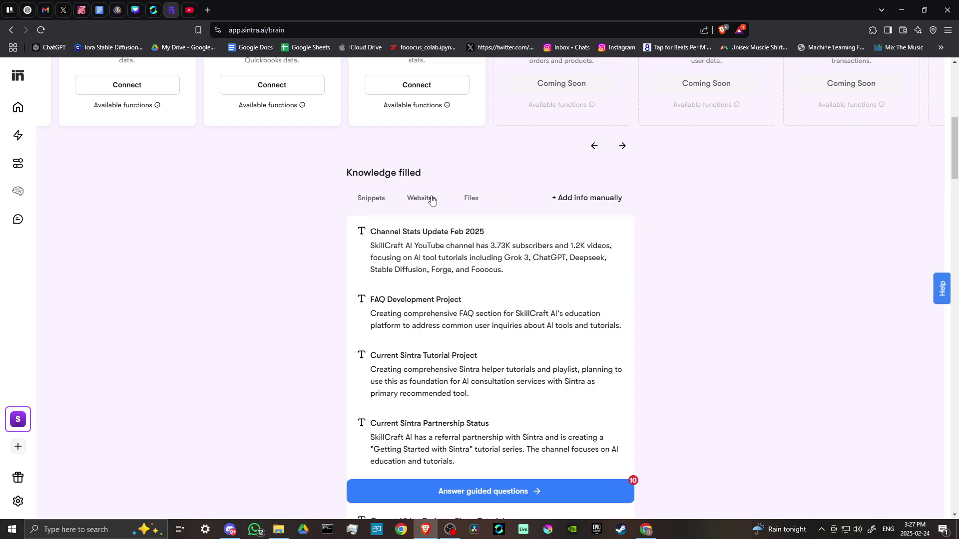
Review the Snippets, Websites (one YouTube channel) and empty Files knowledge categories.
left_click(371, 197)
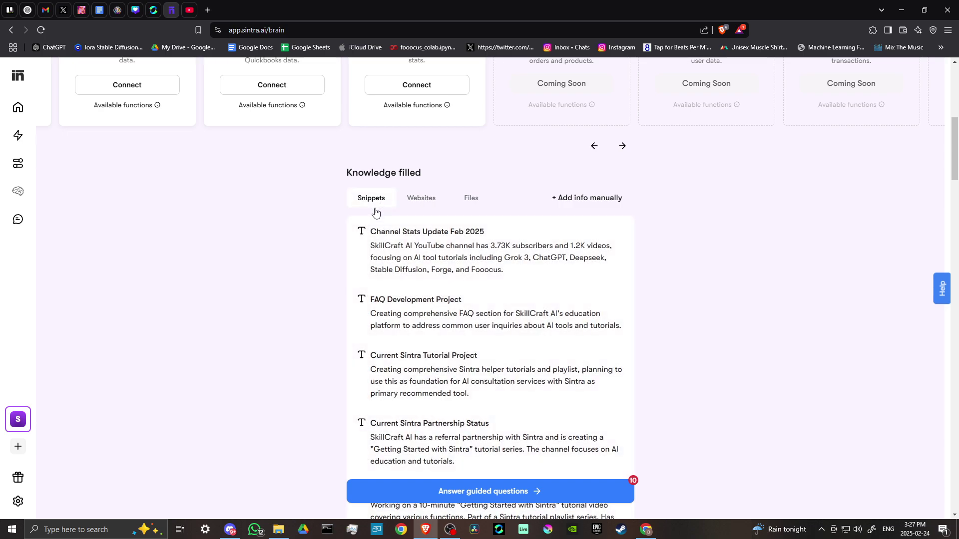
left_click(421, 198)
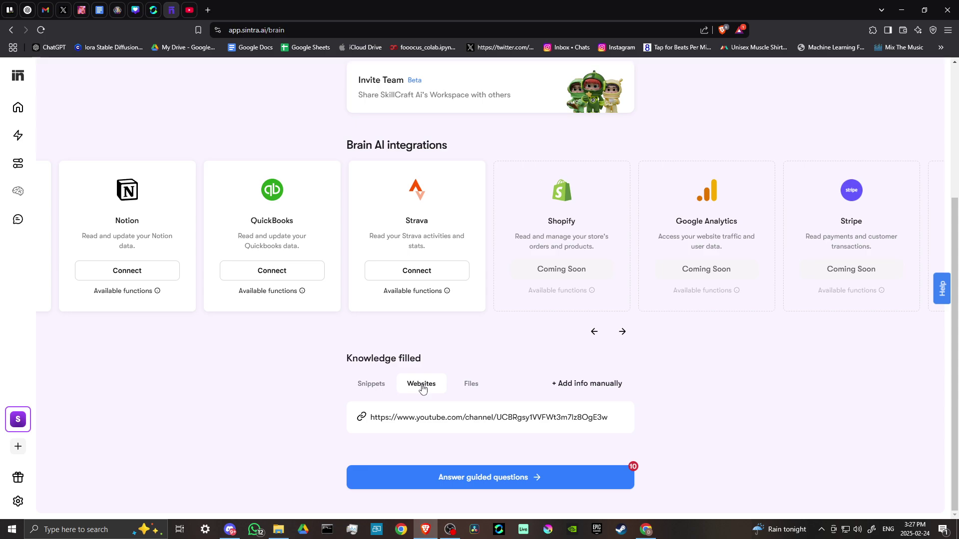
left_click(472, 387)
scroll(511, 388, "down", 3)
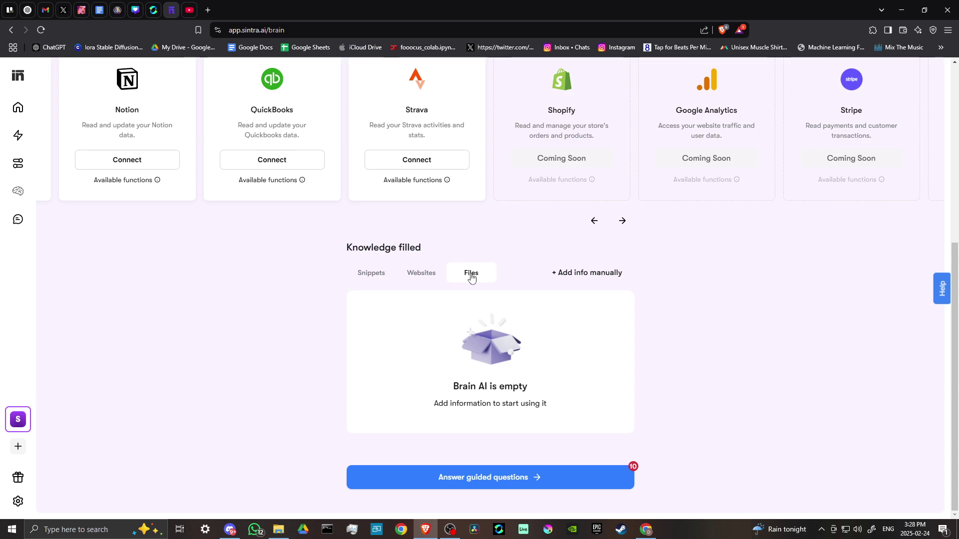
scroll(273, 323, "up", 5)
scroll(273, 323, "up", 3)
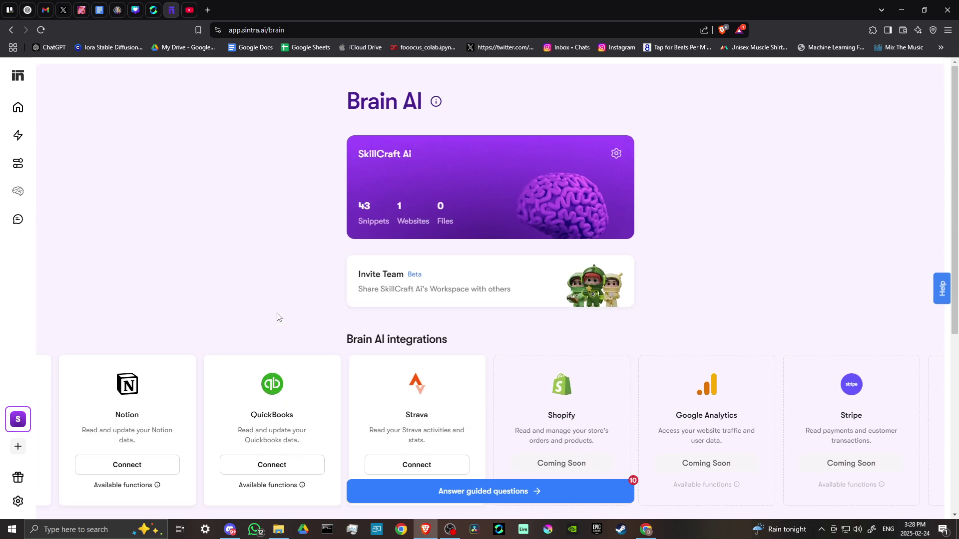
Visit Buddy's chat from home, then recheck Brain AI's empty Files list.
left_click(18, 107)
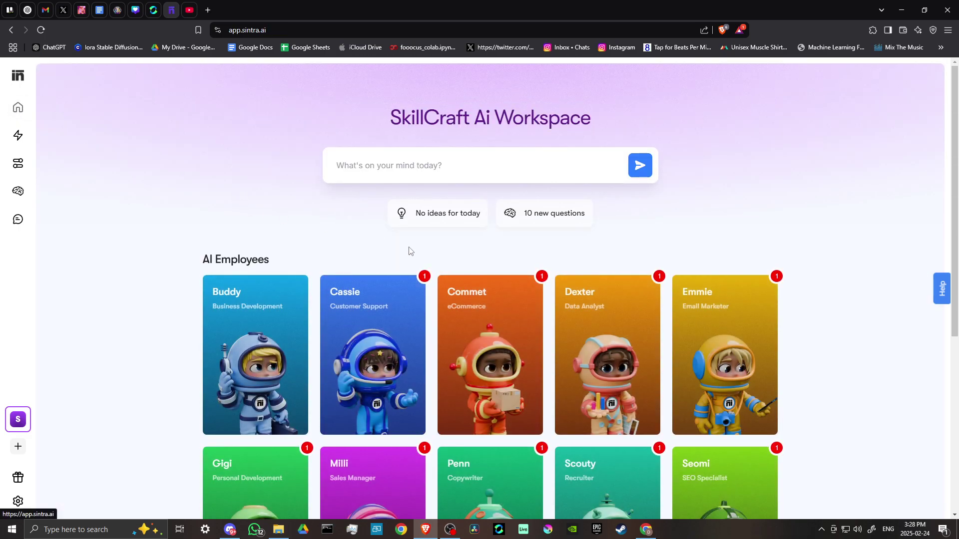
scroll(346, 242, "down", 3)
scroll(346, 242, "down", 1)
scroll(300, 239, "up", 2)
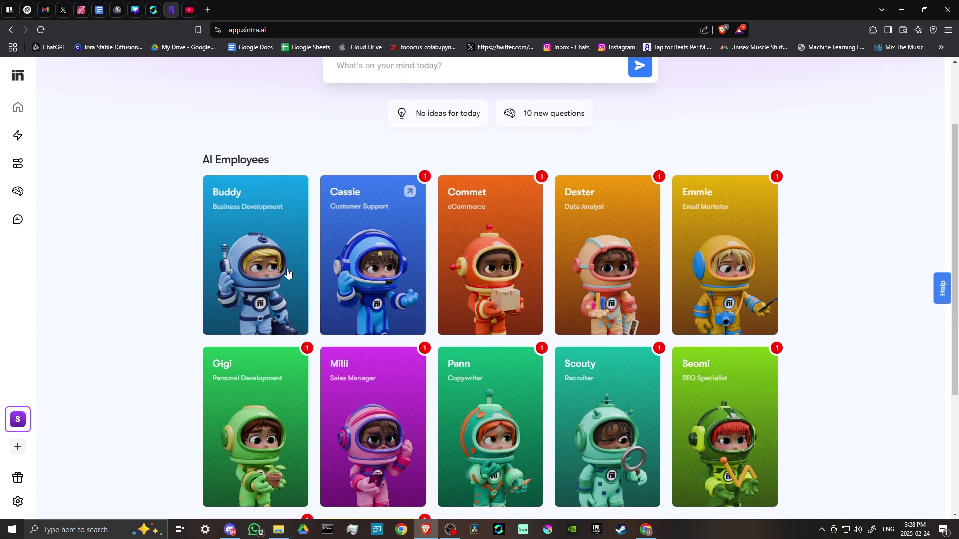
left_click(252, 256)
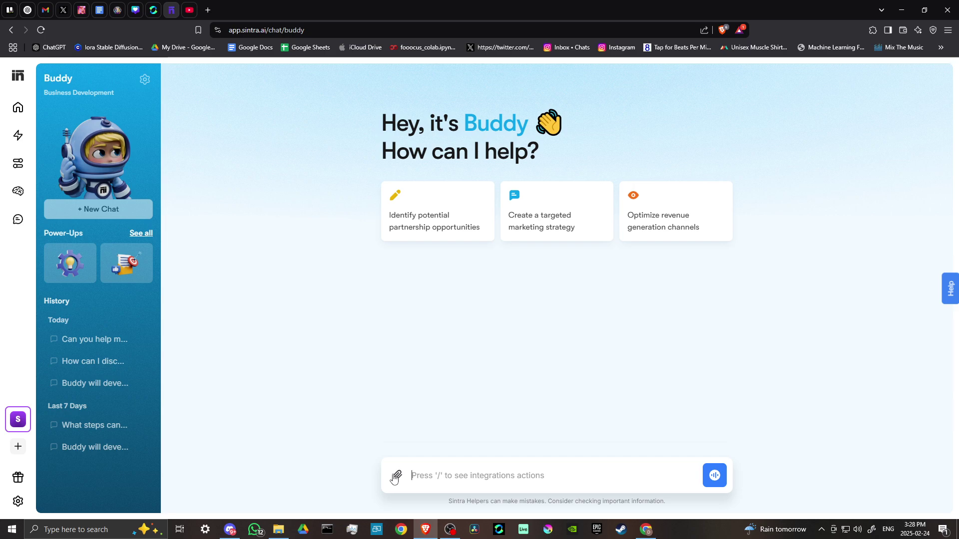
left_click(17, 191)
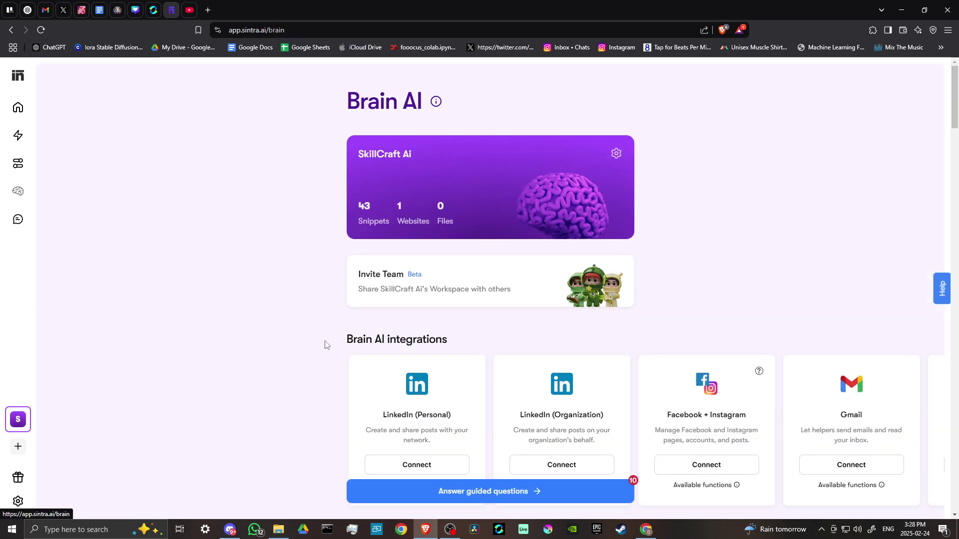
scroll(349, 351, "down", 5)
scroll(349, 351, "down", 5)
scroll(479, 322, "up", 4)
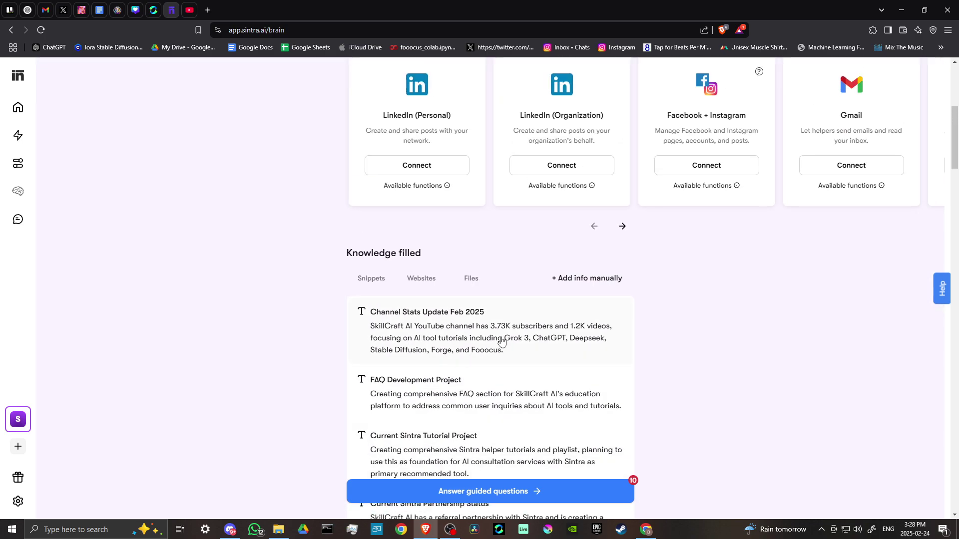
left_click(470, 278)
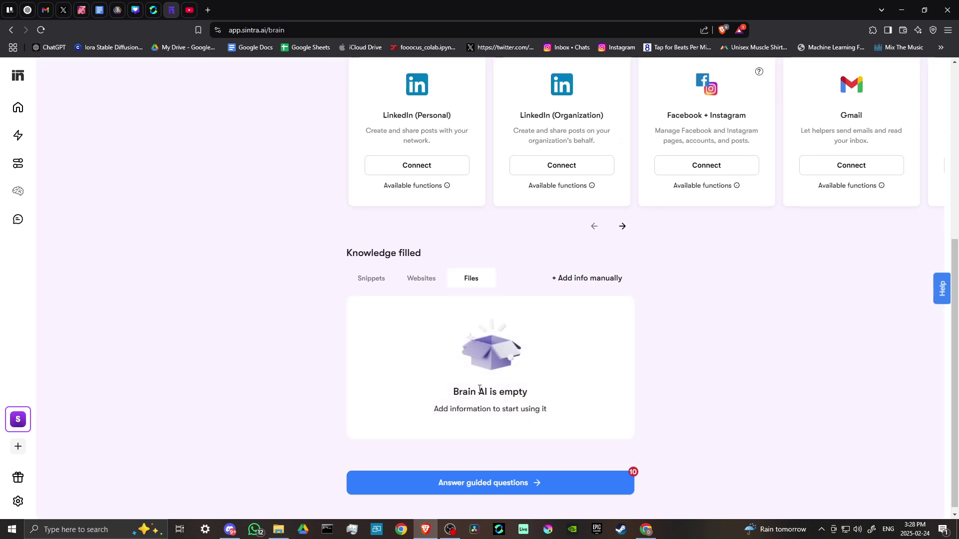
Return home and enter Cassie's Customer Support chat to read her consultation framework.
left_click(18, 106)
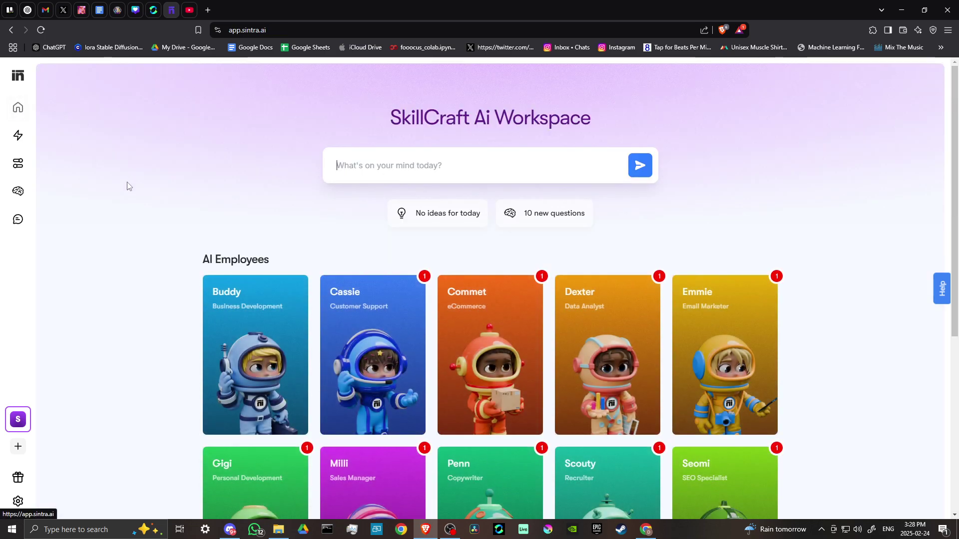
scroll(159, 248, "down", 2)
scroll(119, 224, "down", 3)
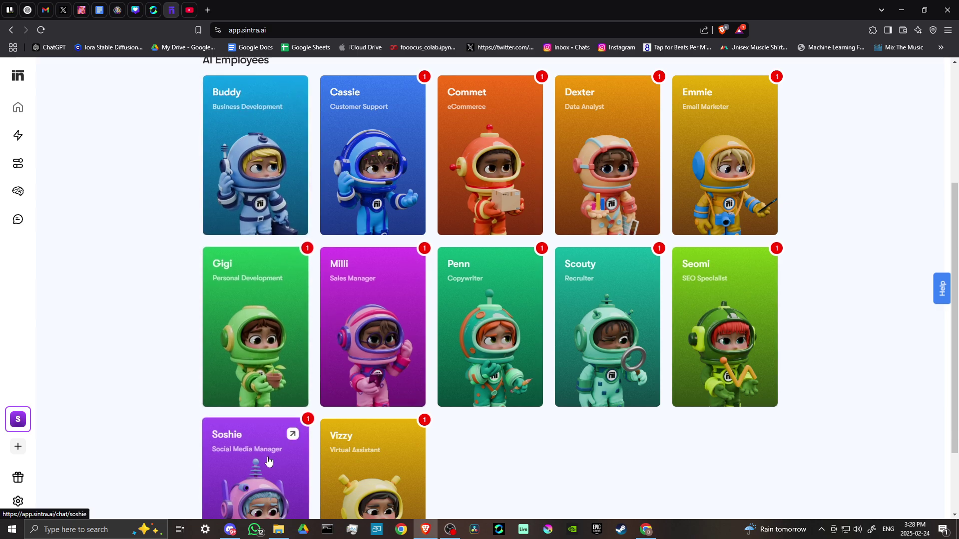
left_click(380, 175)
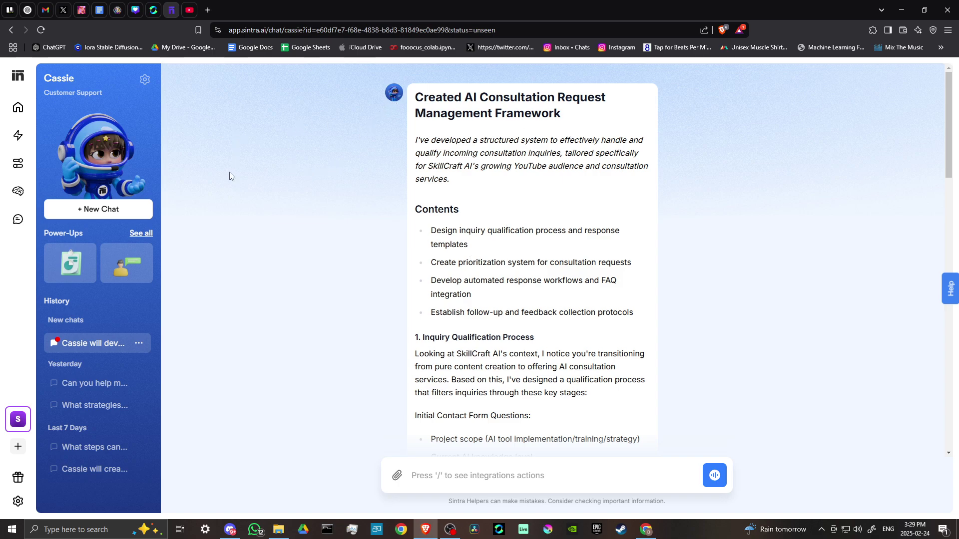
scroll(530, 291, "down", 2)
scroll(531, 291, "down", 1)
scroll(531, 291, "down", 1)
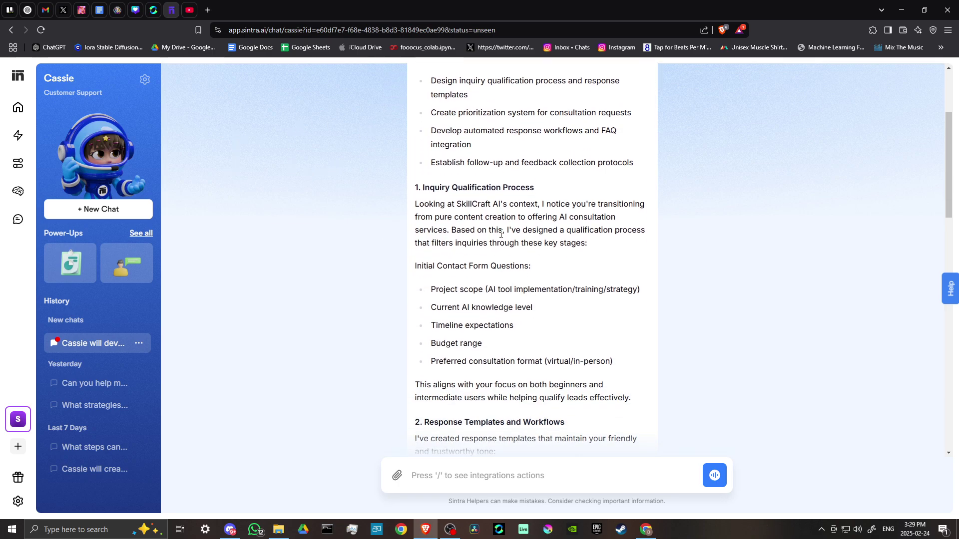
scroll(514, 217, "down", 1)
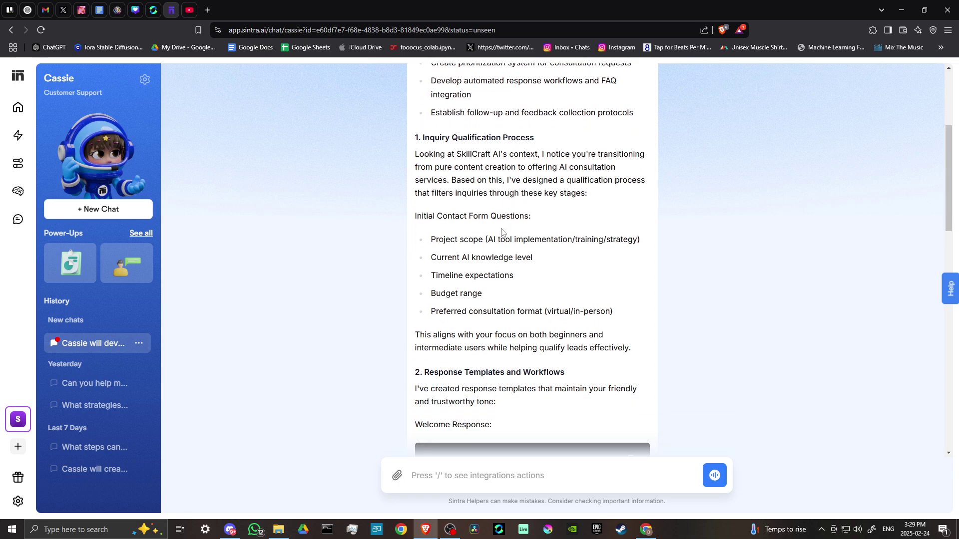
scroll(502, 232, "up", 4)
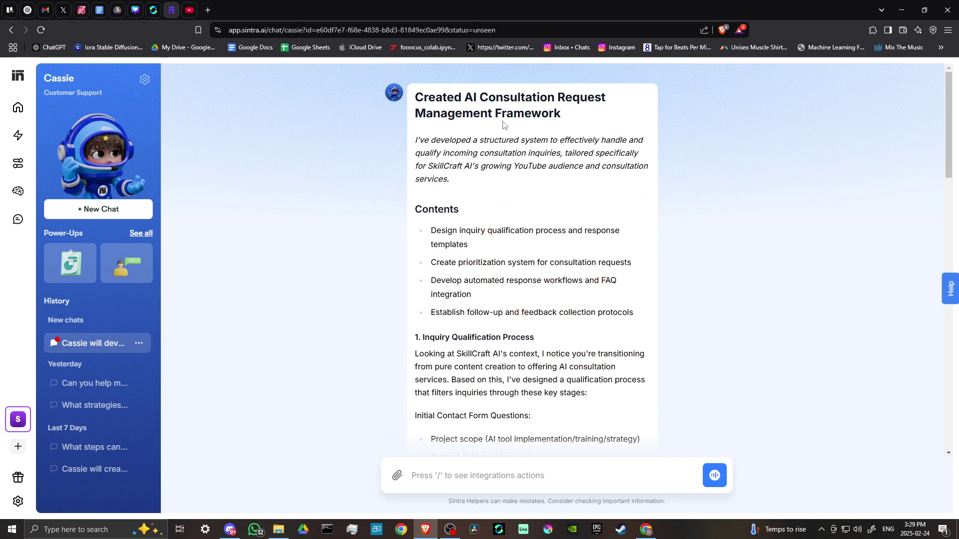
scroll(470, 253, "down", 4)
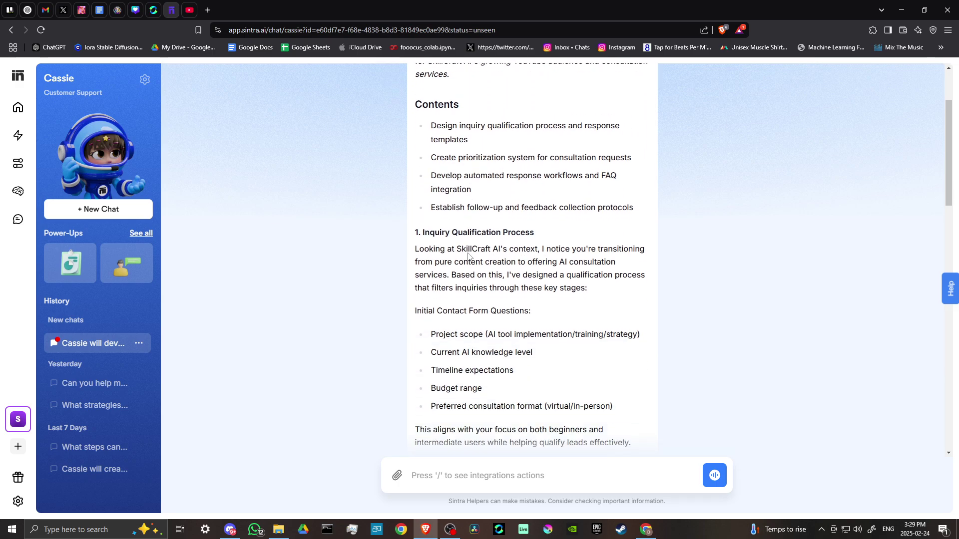
scroll(469, 252, "down", 3)
scroll(480, 255, "down", 3)
scroll(486, 258, "down", 3)
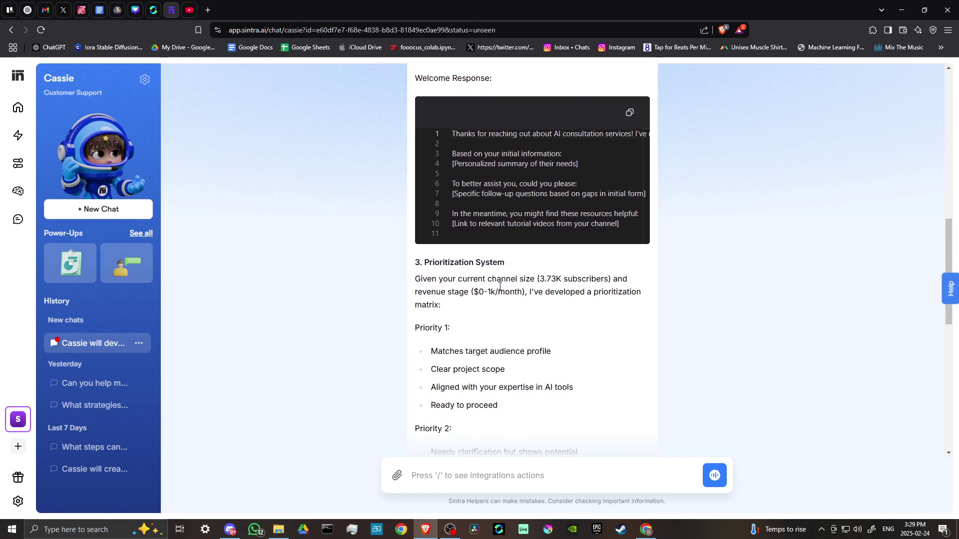
scroll(488, 262, "down", 5)
scroll(480, 300, "down", 2)
scroll(459, 331, "down", 2)
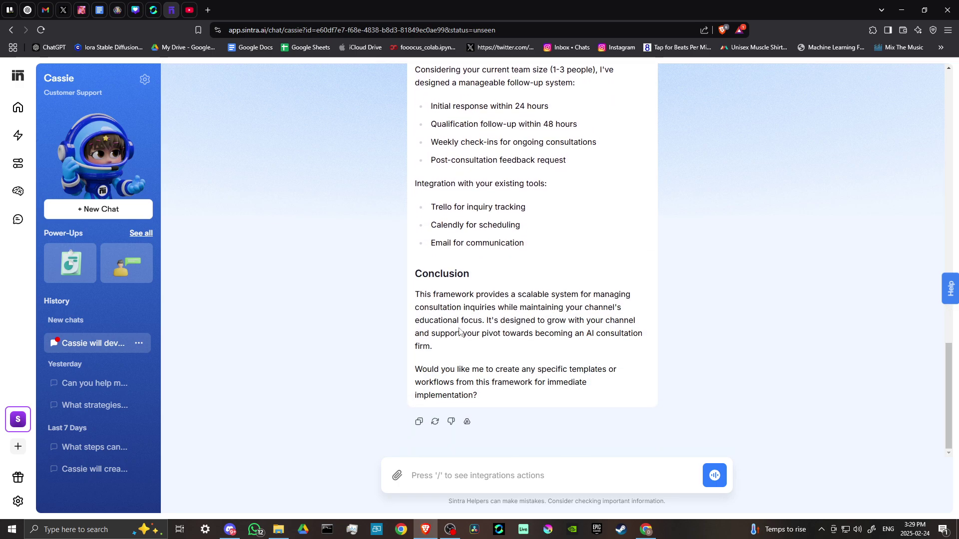
scroll(513, 226, "up", 5)
scroll(472, 205, "down", 4)
scroll(469, 316, "down", 1)
scroll(470, 317, "down", 1)
scroll(481, 305, "up", 1)
scroll(481, 305, "up", 5)
scroll(463, 272, "down", 5)
scroll(463, 271, "down", 1)
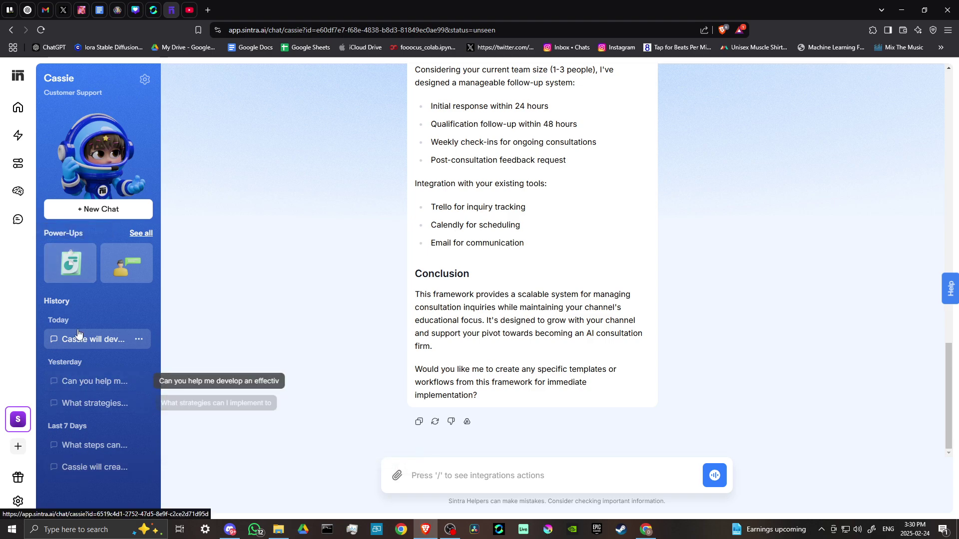
Peek at the current chat's rename, pin and delete options, then dismiss them.
left_click(139, 340)
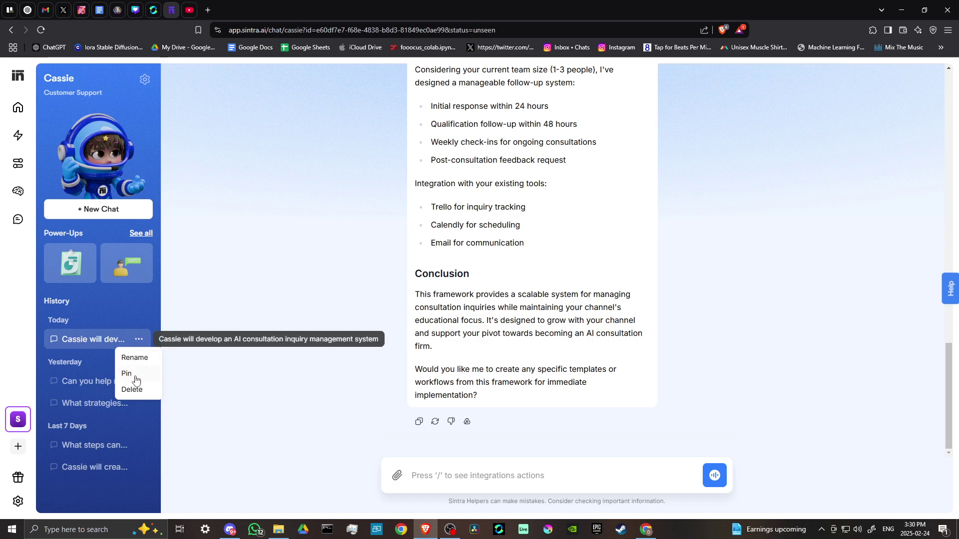
left_click(239, 284)
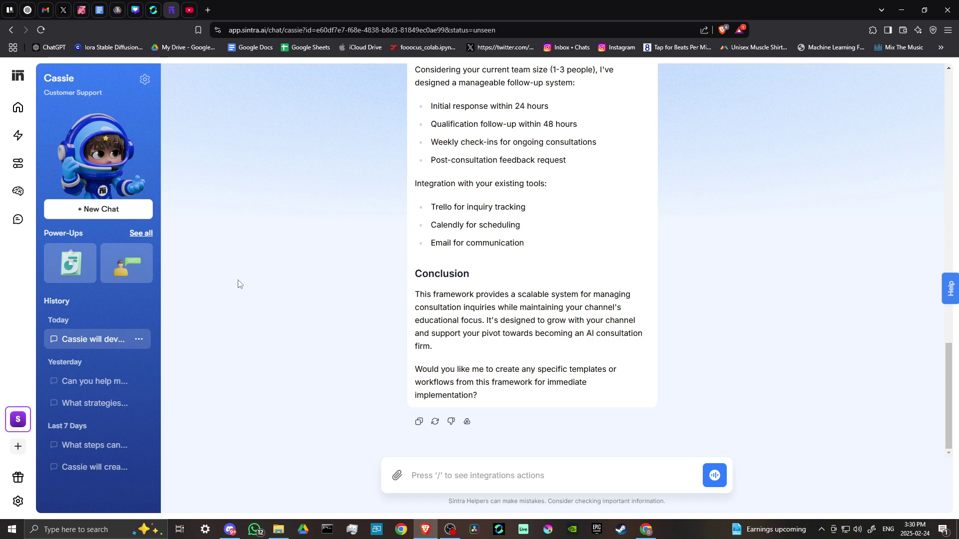
In Cassie's settings, try the vibe options and settle on Strictly Professional.
left_click(145, 80)
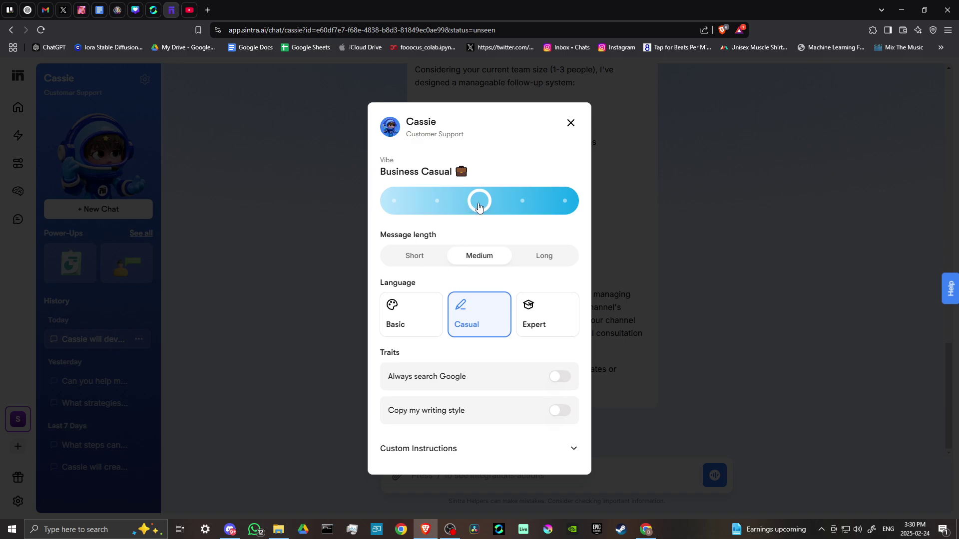
mouse_move(478, 201)
left_mouse_down()
mouse_move(390, 204)
mouse_move(507, 202)
mouse_move(390, 203)
left_mouse_up()
left_click(565, 201)
left_click(436, 201)
left_click(436, 201)
left_click(394, 201)
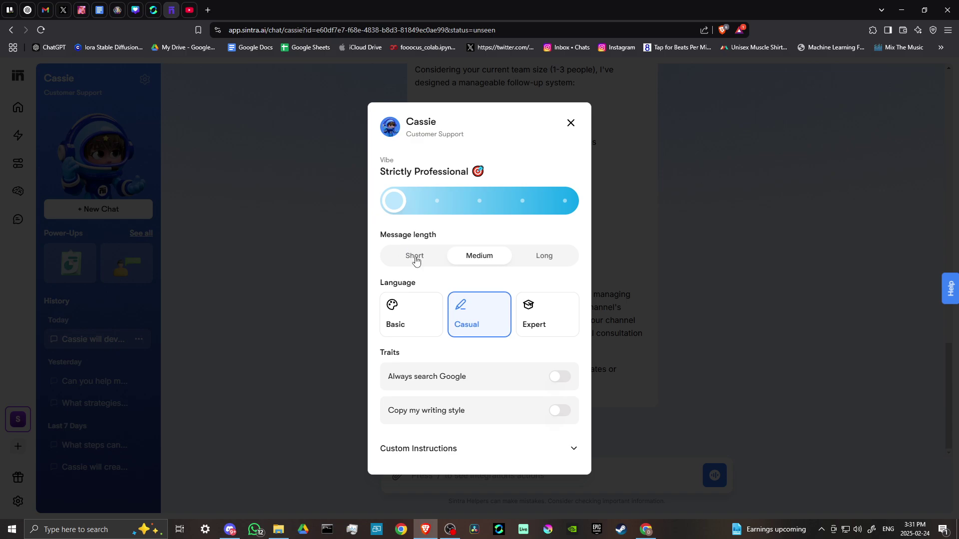
Set Long messages, Expert language and Always search Google on, view Custom Instructions, and close settings.
left_click(416, 260)
left_click(551, 257)
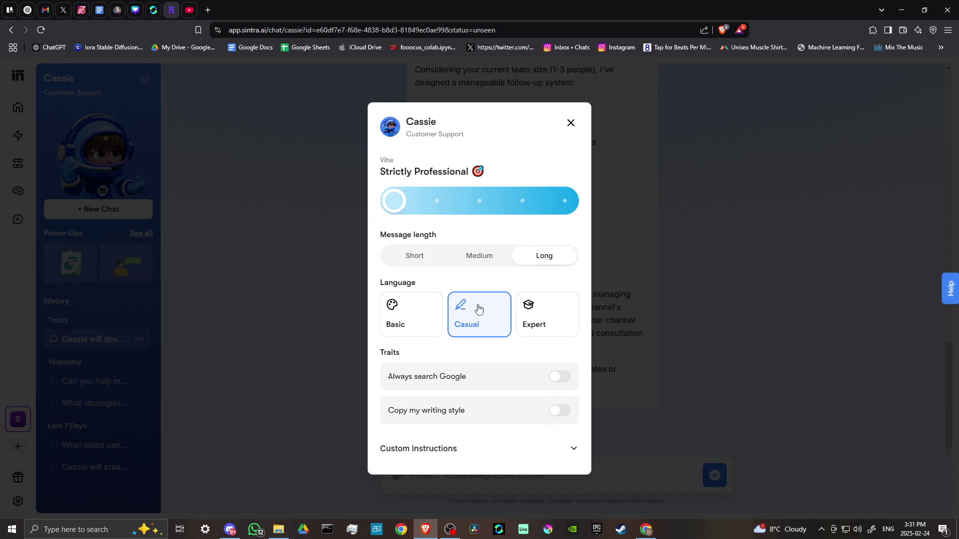
left_click(549, 313)
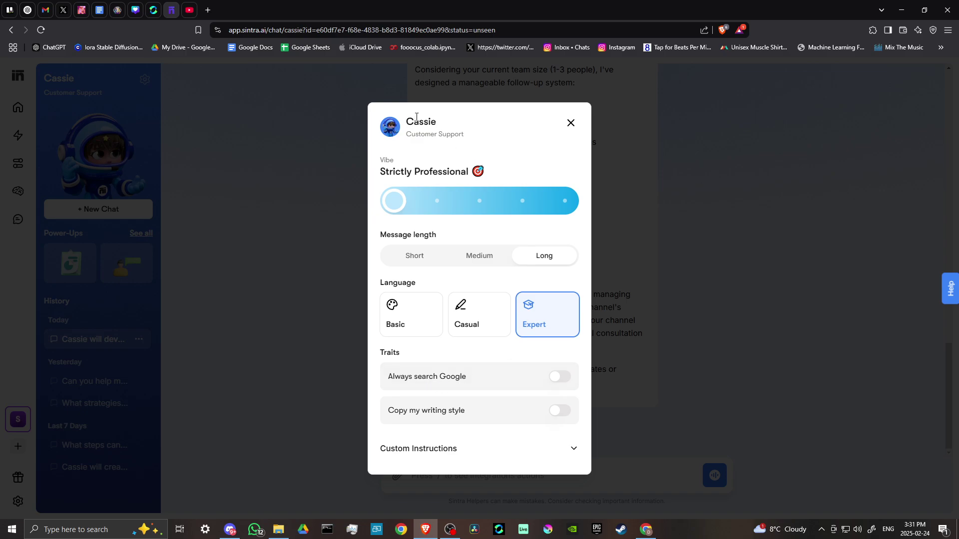
left_click(559, 377)
left_click(429, 450)
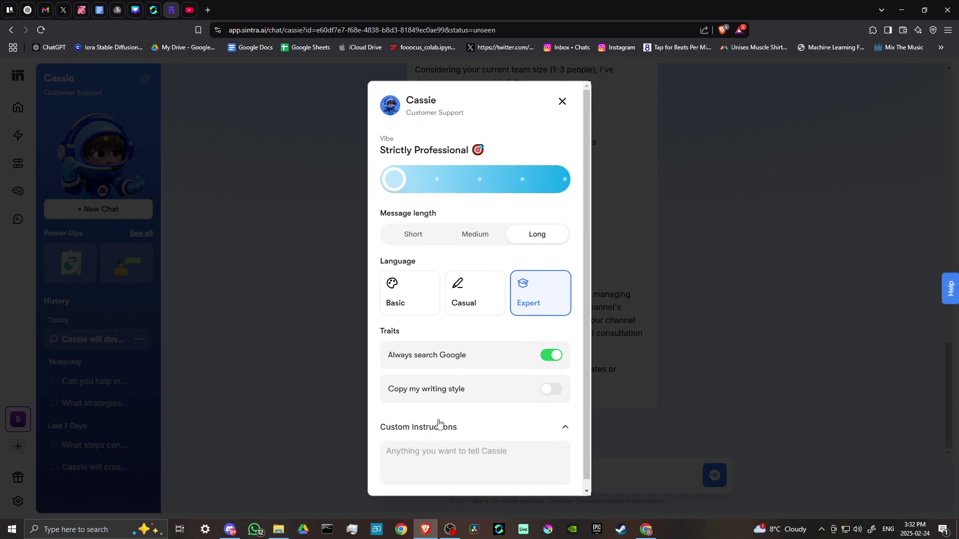
left_click(433, 442)
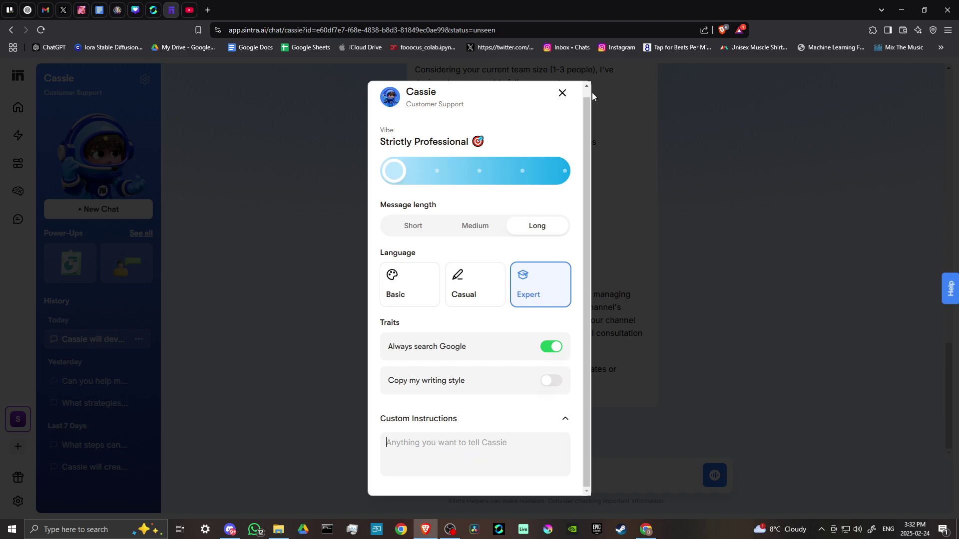
left_click(563, 94)
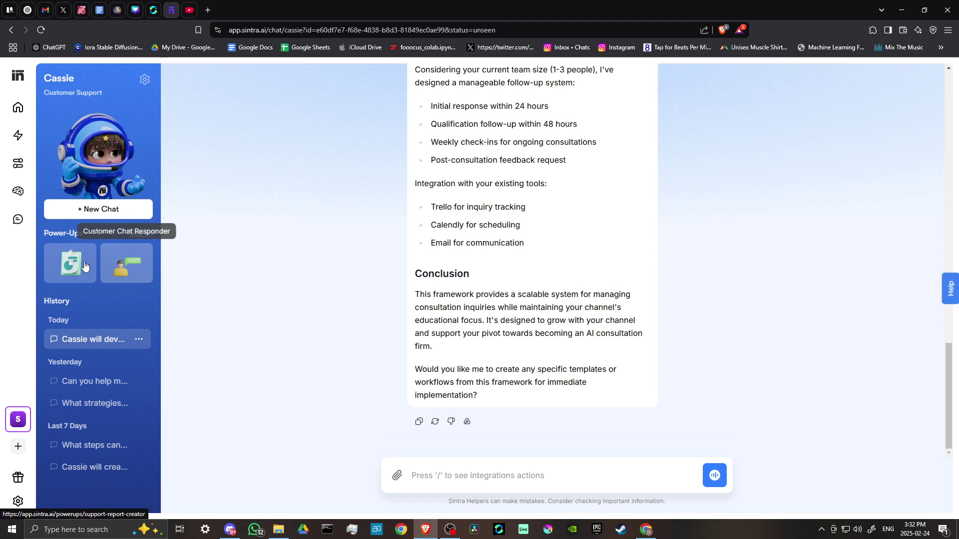
Show all six of Cassie's Power-Ups, including Support Report Creator and FAQ Generator.
left_click(141, 233)
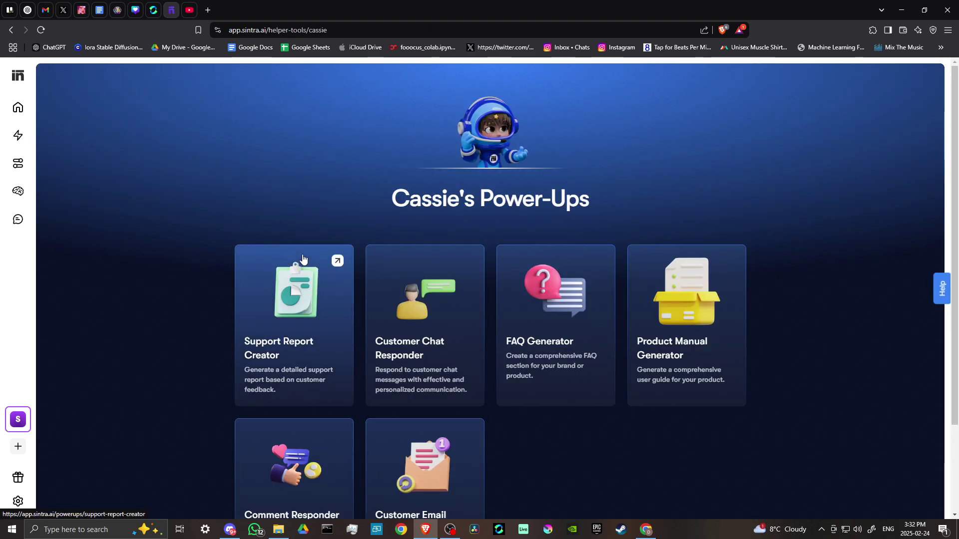
scroll(134, 195, "down", 2)
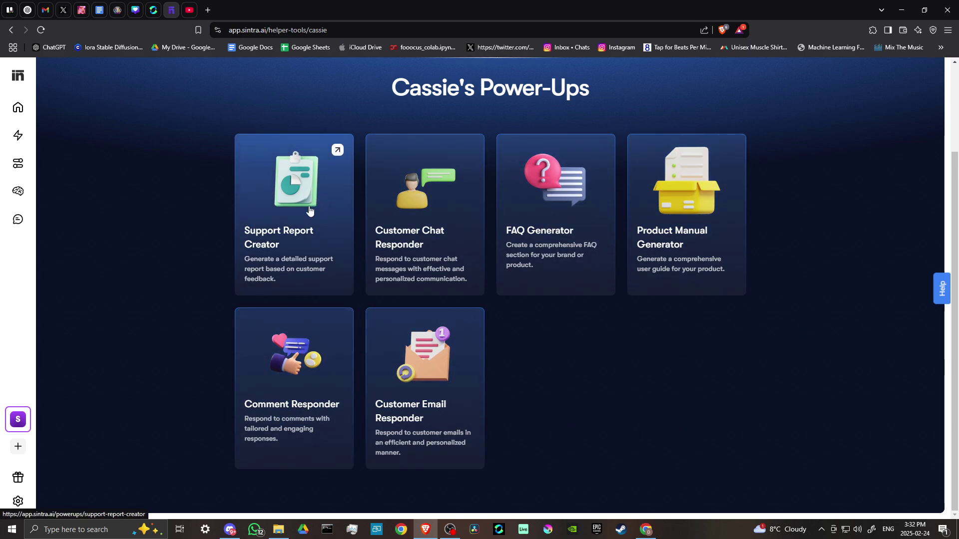
scroll(307, 217, "up", 3)
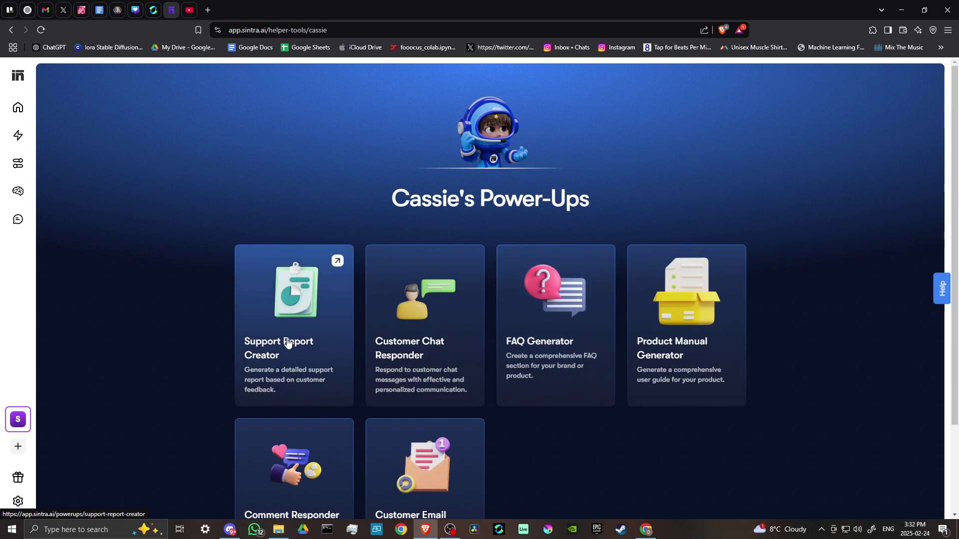
scroll(258, 338, "down", 2)
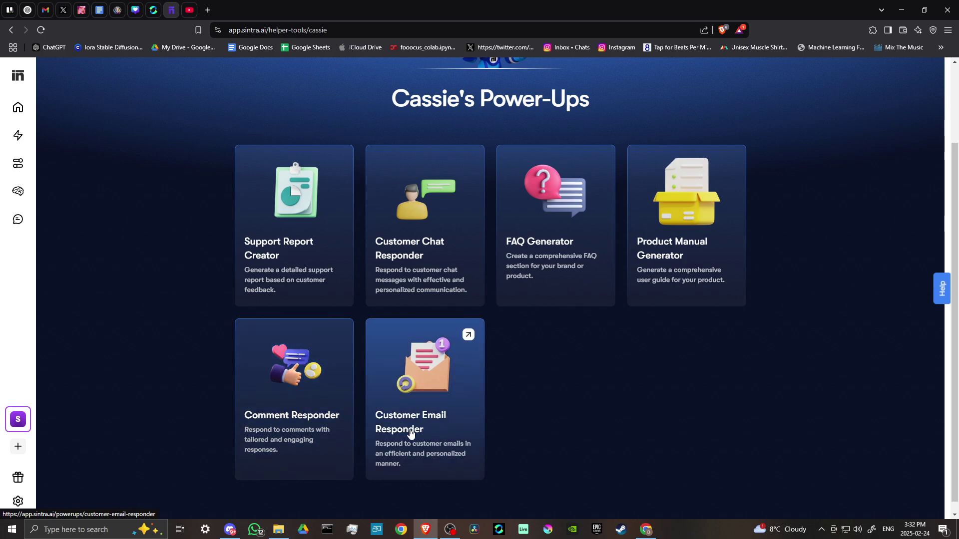
Run the Support Report Creator, review its SkillCraft AI report, and return to Cassie's chat.
left_click(299, 222)
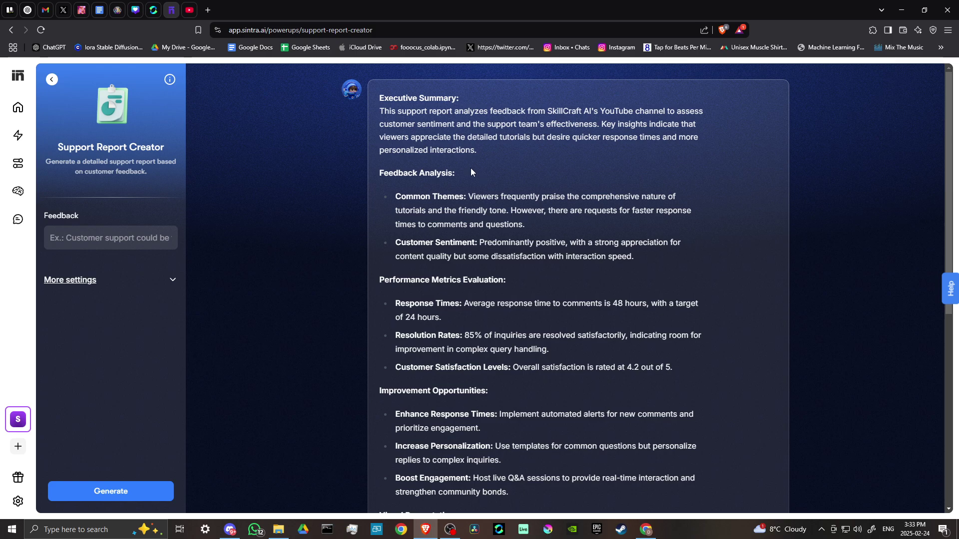
scroll(473, 156, "down", 5)
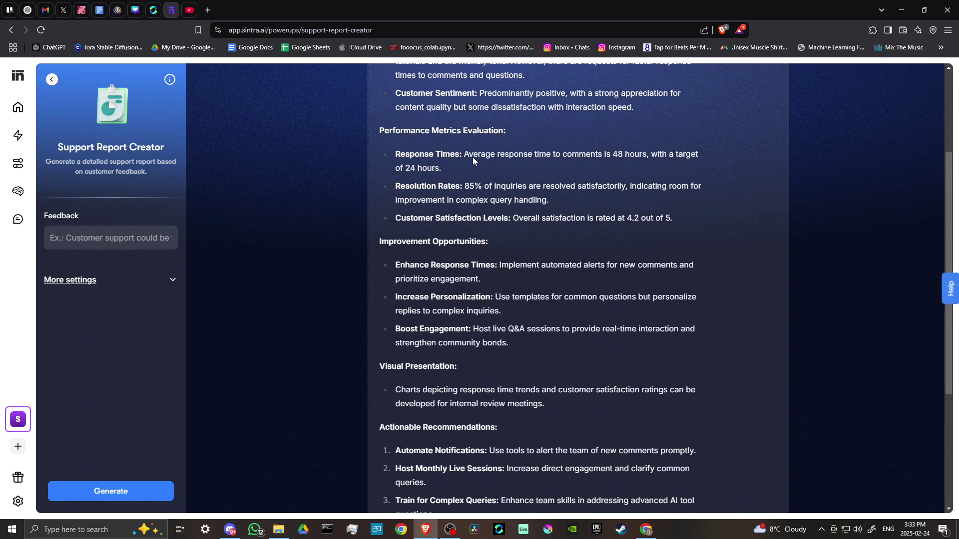
scroll(472, 156, "down", 3)
scroll(473, 157, "down", 3)
scroll(473, 157, "up", 5)
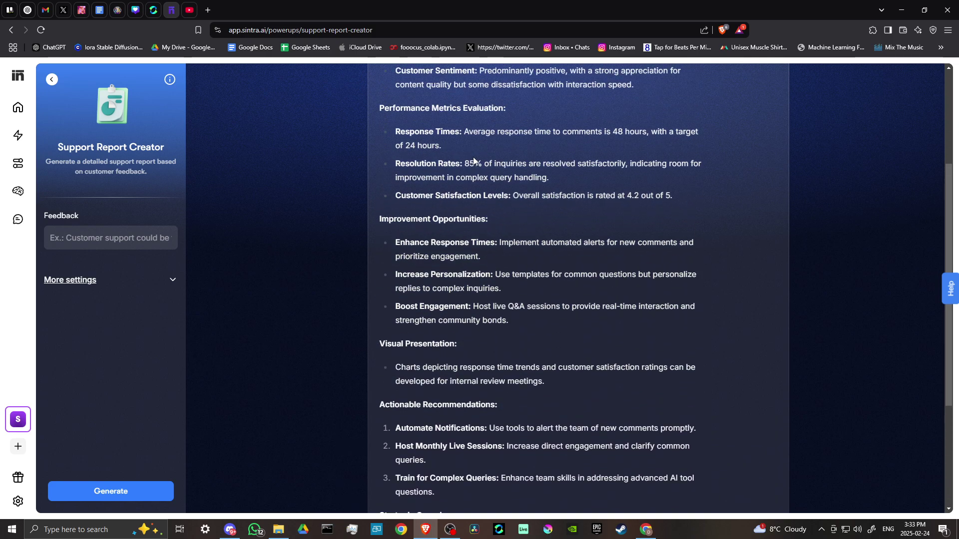
scroll(473, 156, "up", 5)
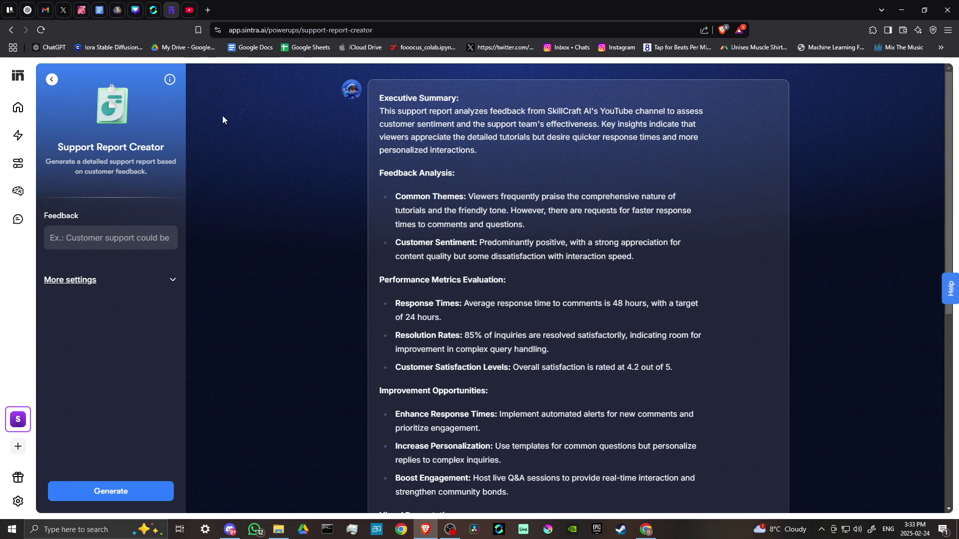
left_click(52, 80)
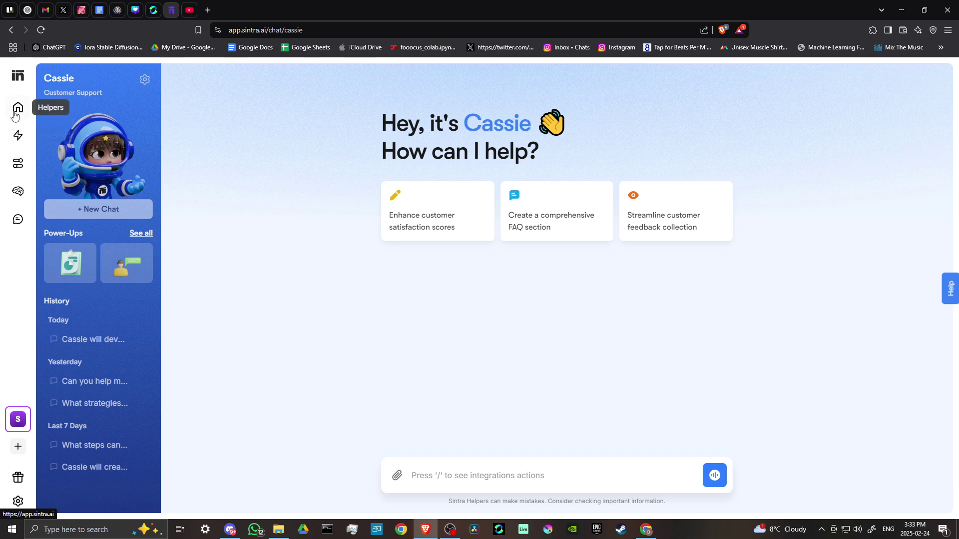
Return to the SkillCraft Ai Workspace home and browse the AI Employees grid.
left_click(19, 107)
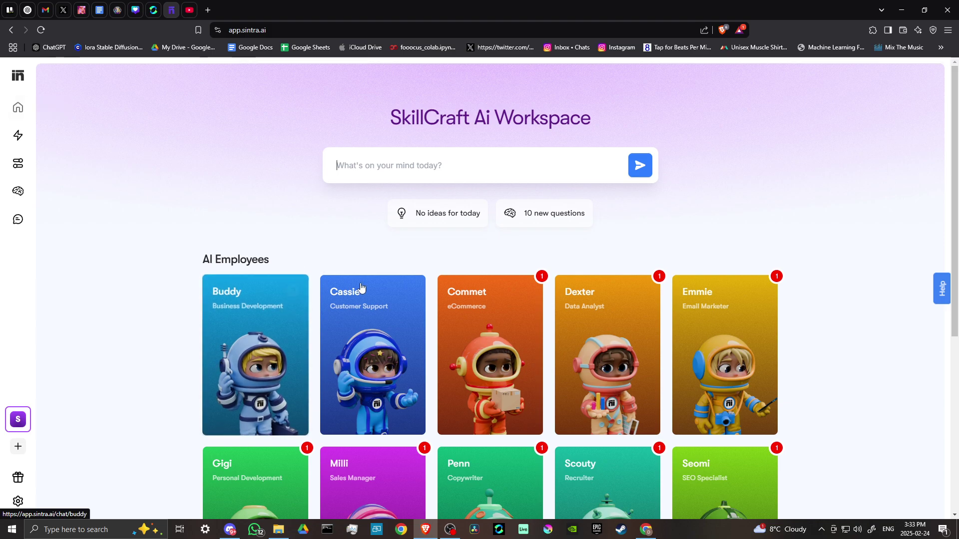
scroll(479, 300, "down", 2)
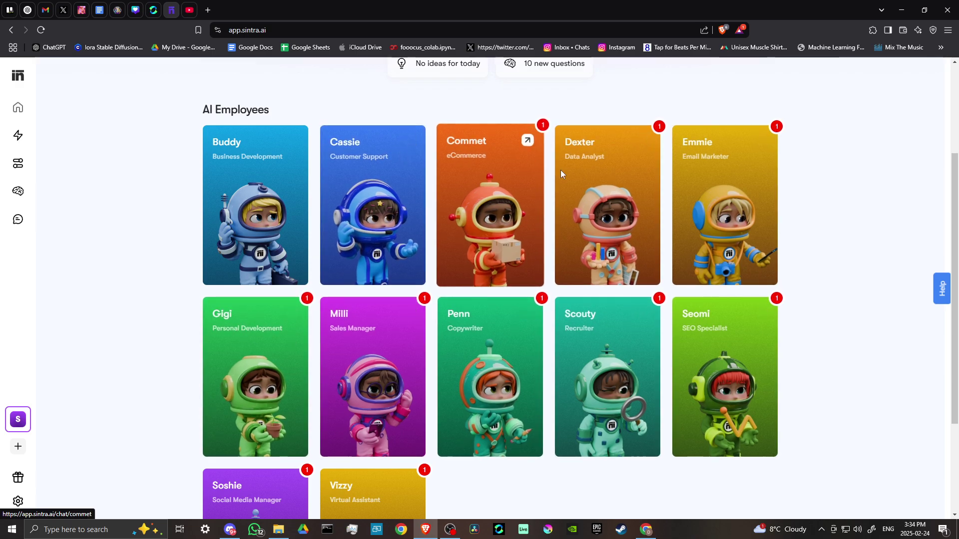
scroll(320, 274, "down", 1)
scroll(319, 273, "down", 1)
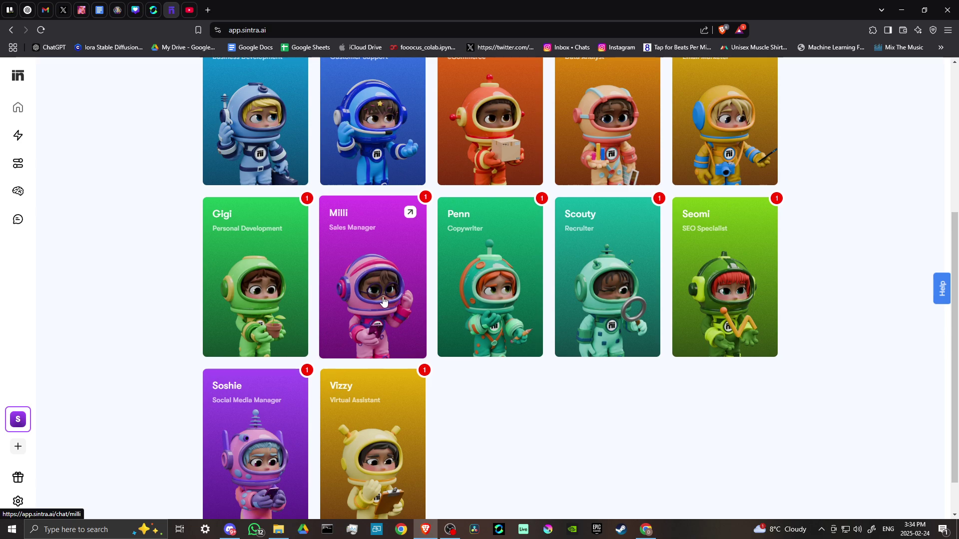
scroll(385, 302, "up", 5)
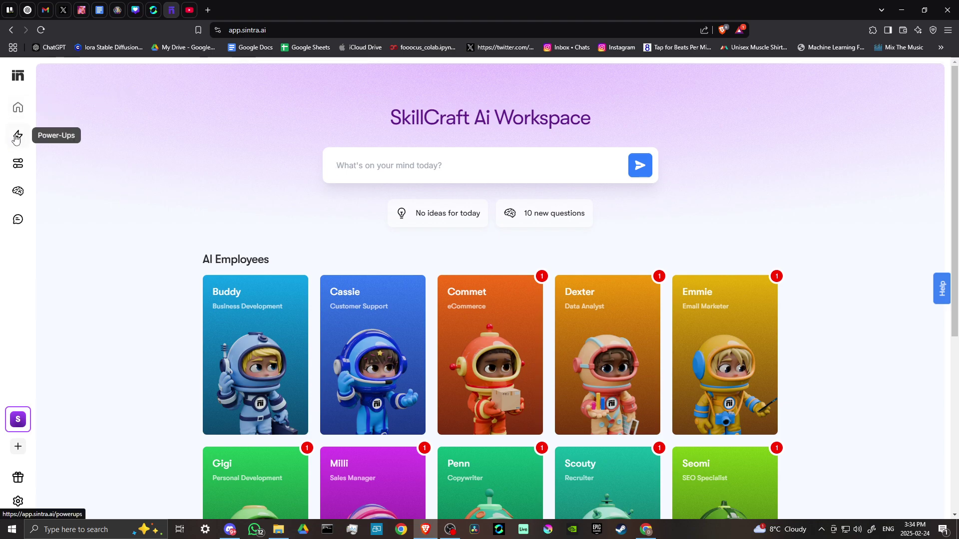
Browse the Power-Ups catalogue by employee, from Vizzy down to Milli's sales tools.
left_click(17, 136)
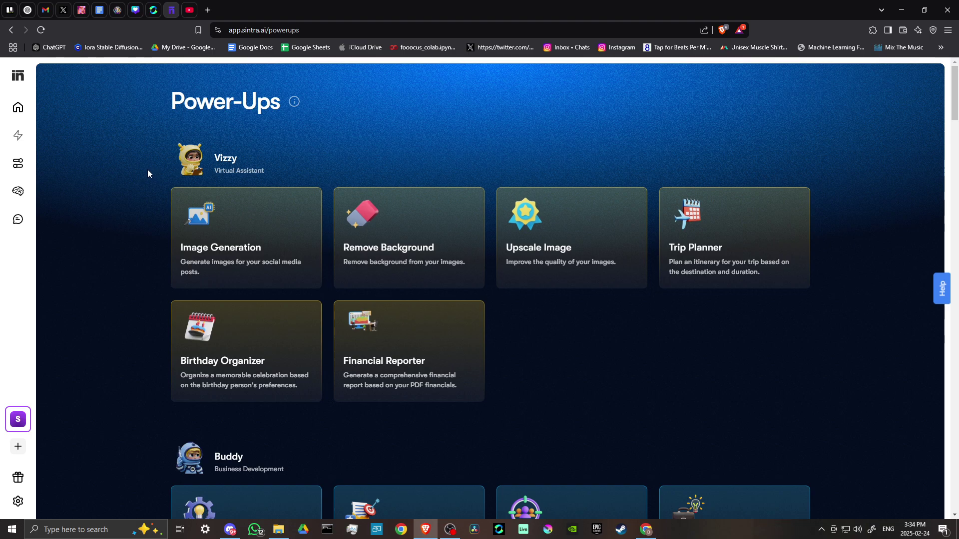
scroll(147, 169, "down", 1)
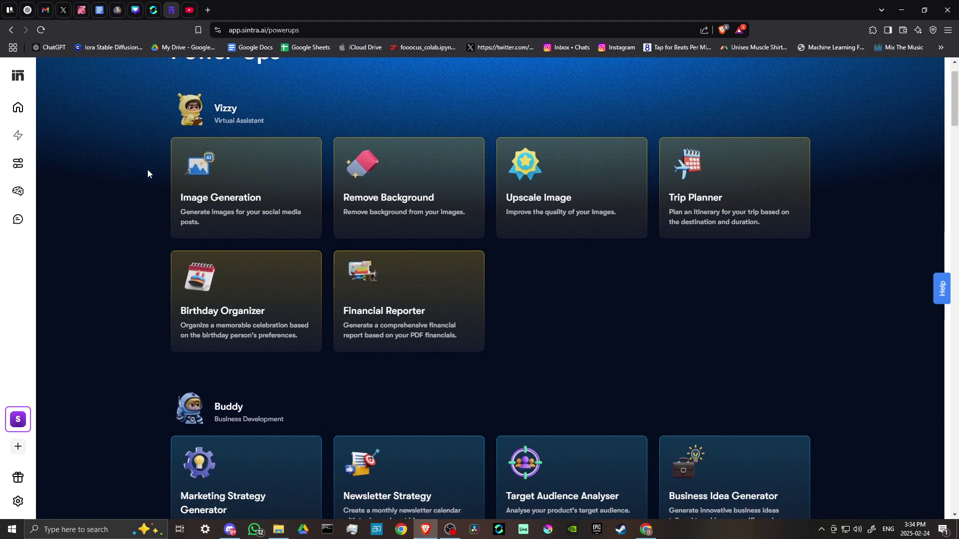
scroll(147, 170, "down", 1)
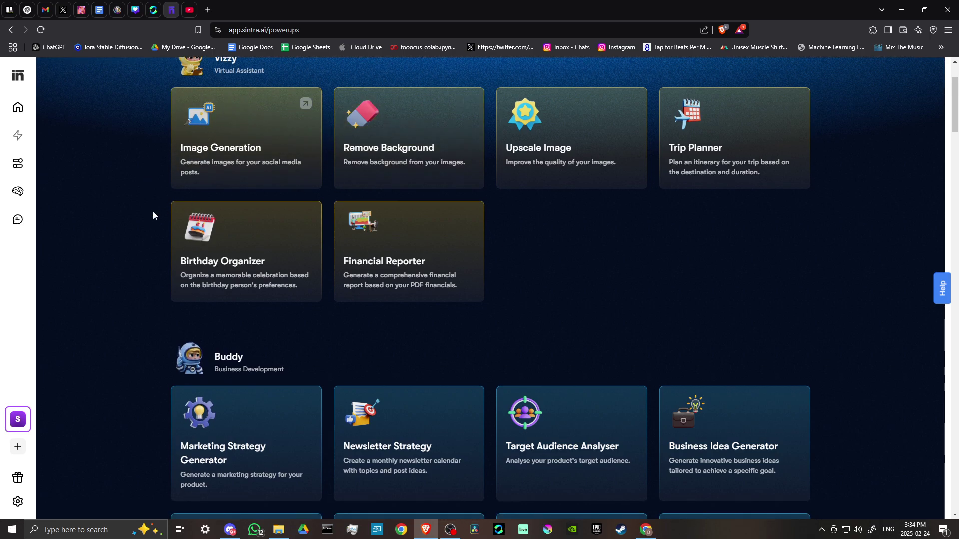
scroll(149, 211, "down", 2)
scroll(149, 211, "down", 1)
scroll(249, 246, "down", 2)
scroll(250, 246, "down", 3)
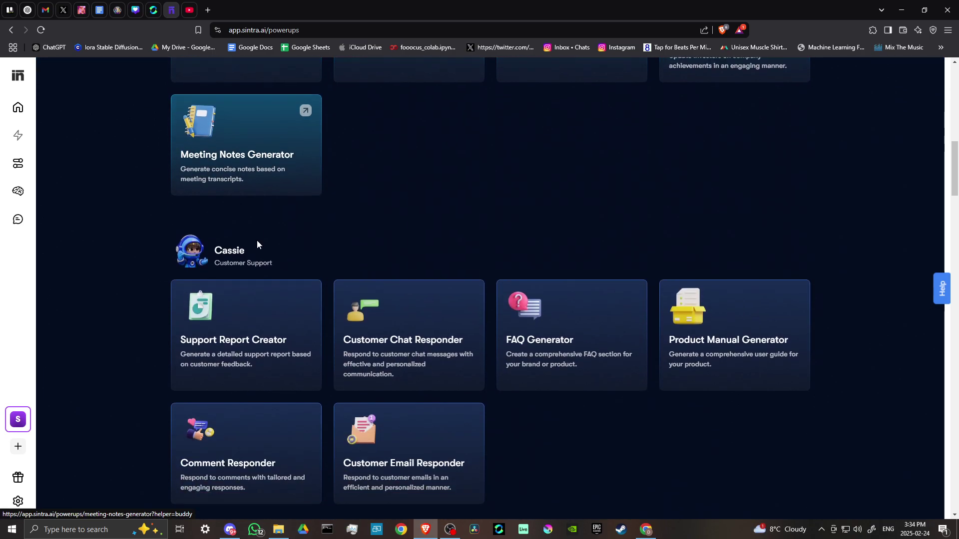
scroll(292, 329, "down", 2)
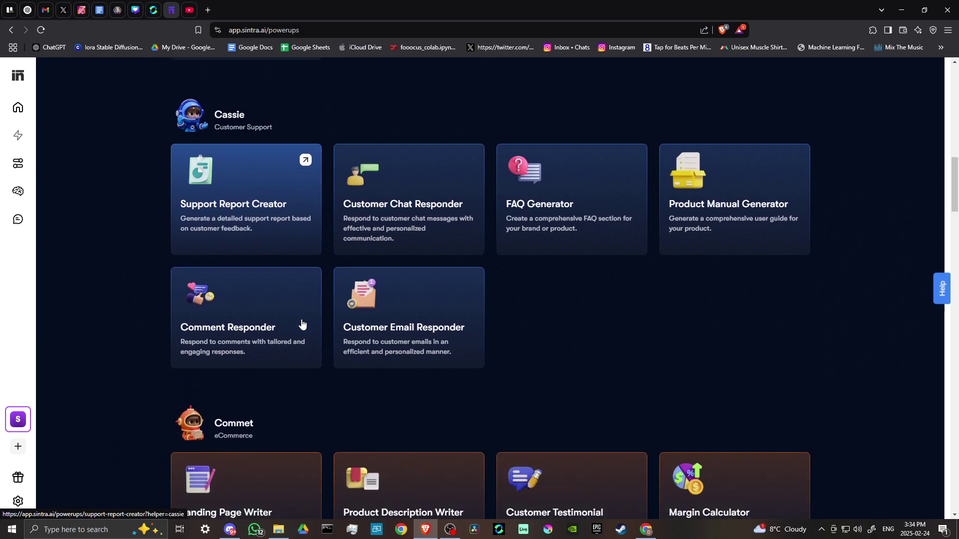
scroll(293, 329, "down", 3)
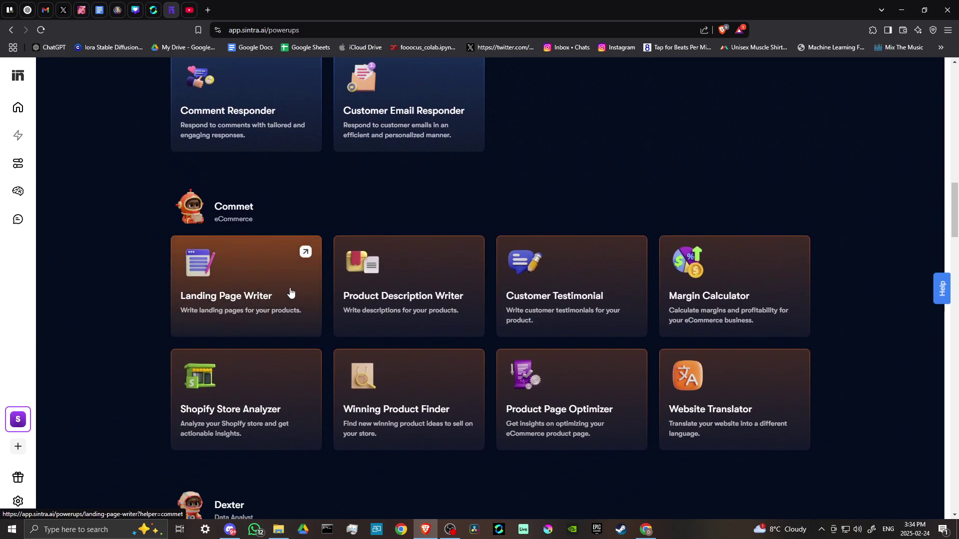
scroll(291, 294, "down", 2)
scroll(292, 295, "down", 1)
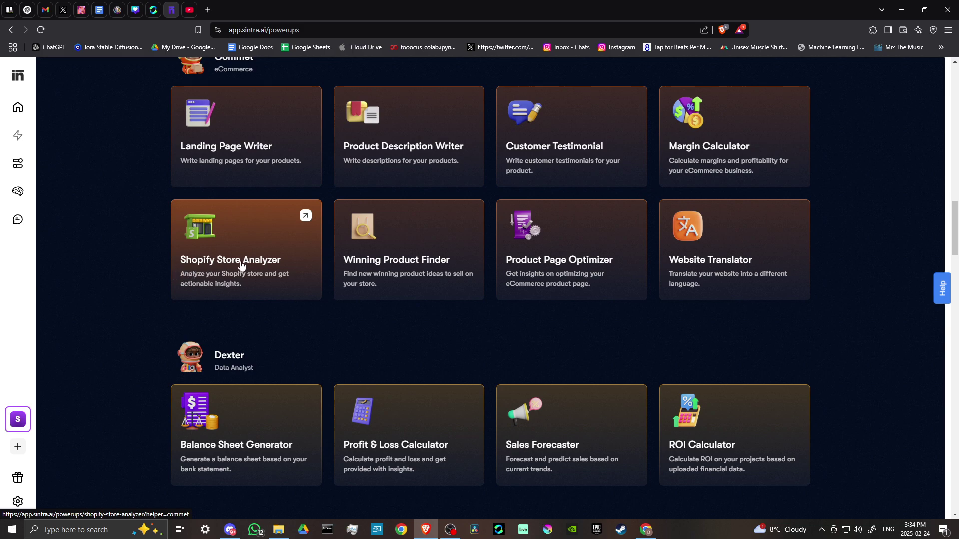
scroll(277, 261, "down", 1)
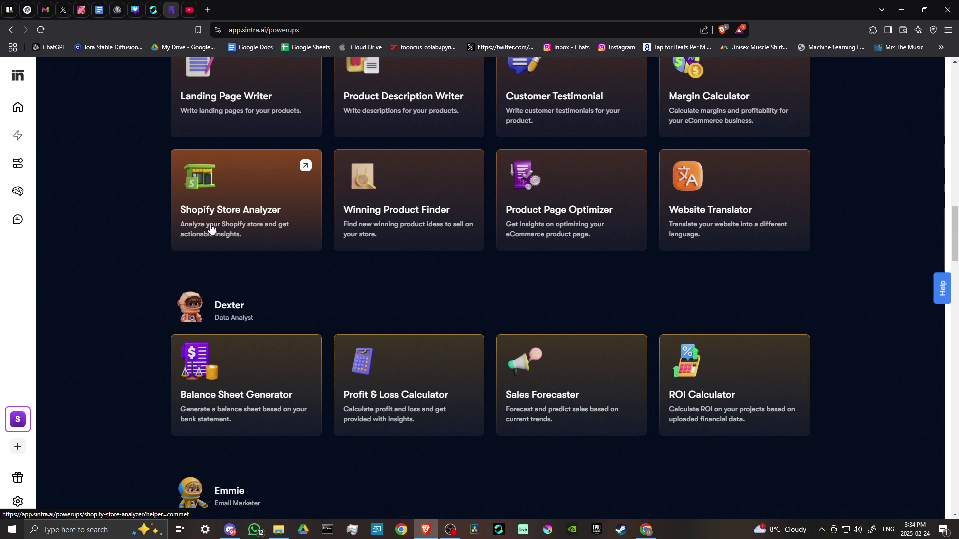
scroll(243, 204, "down", 2)
scroll(243, 204, "down", 1)
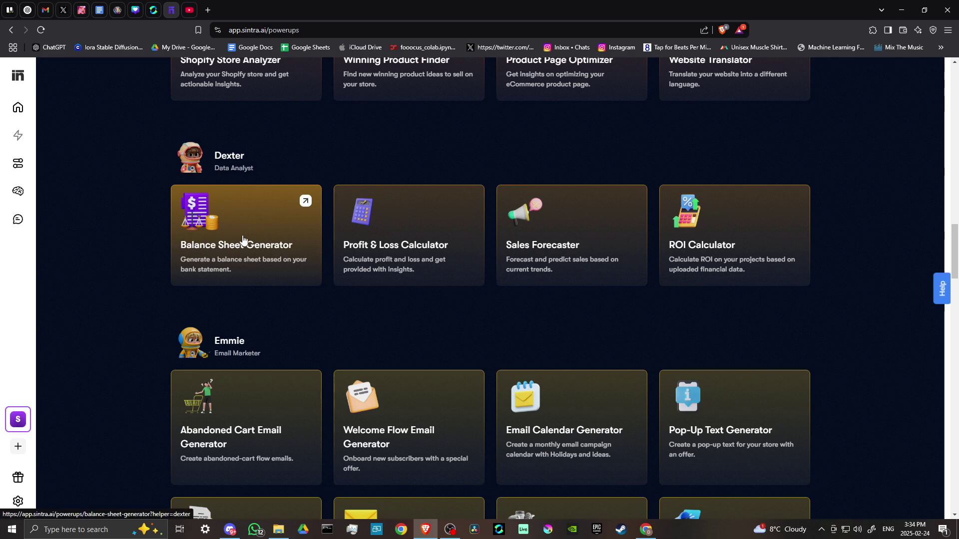
scroll(241, 241, "down", 2)
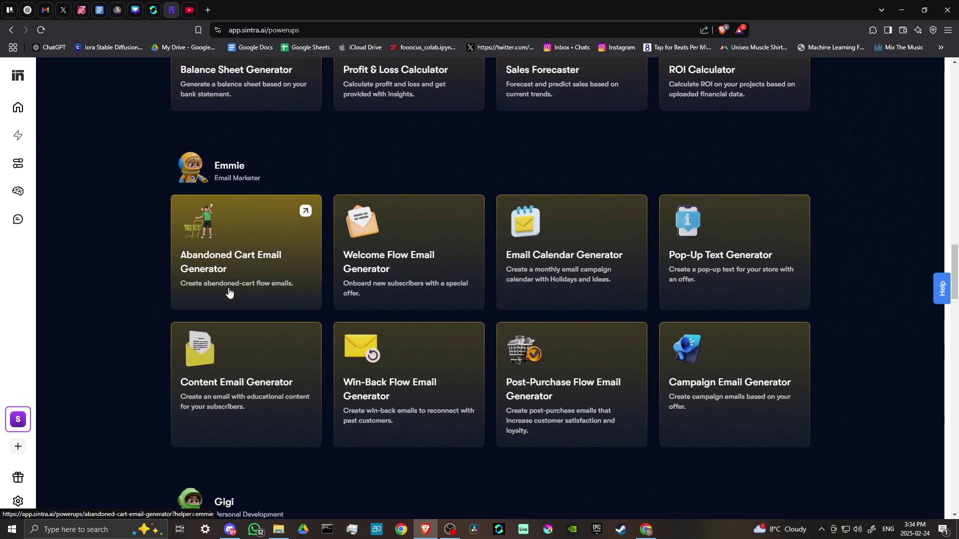
scroll(247, 260, "down", 2)
scroll(262, 262, "down", 1)
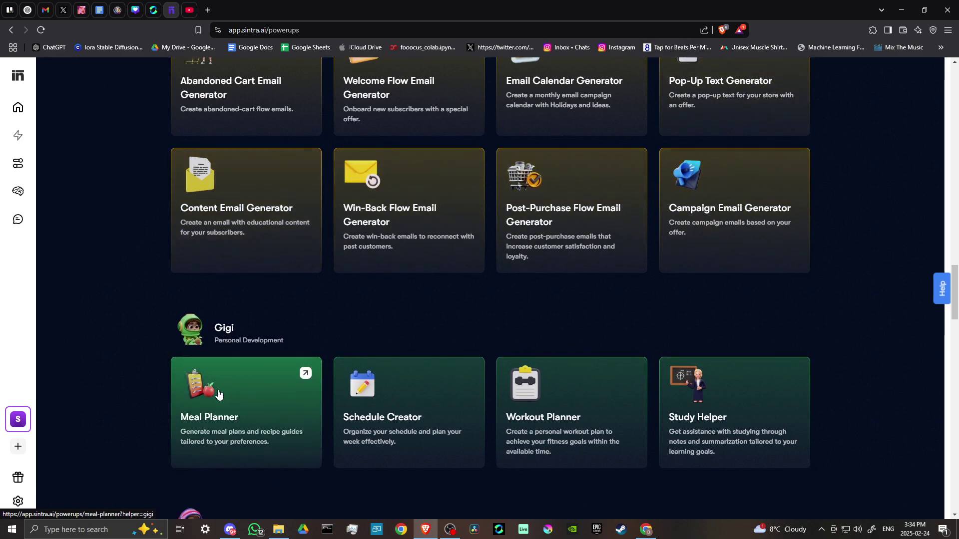
scroll(248, 285, "down", 2)
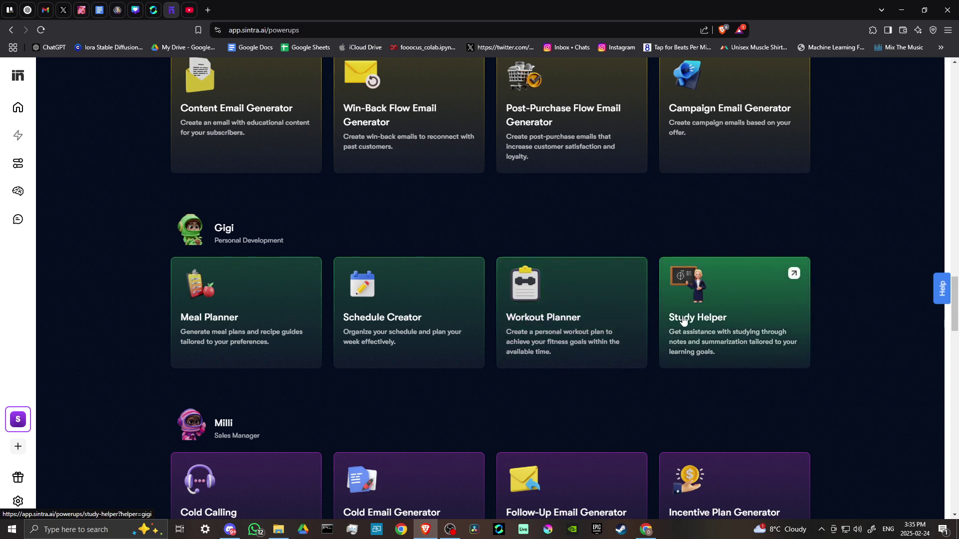
scroll(465, 300, "down", 3)
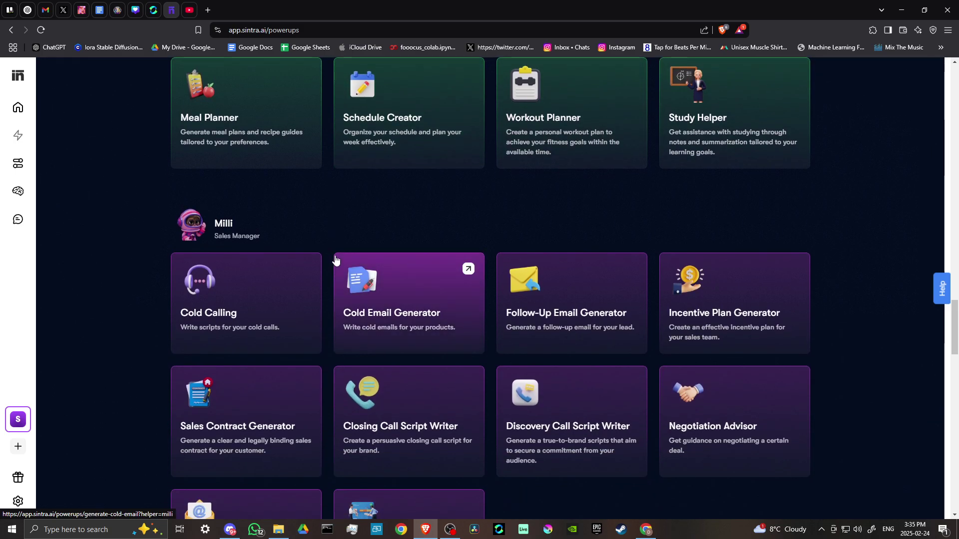
scroll(336, 261, "down", 3)
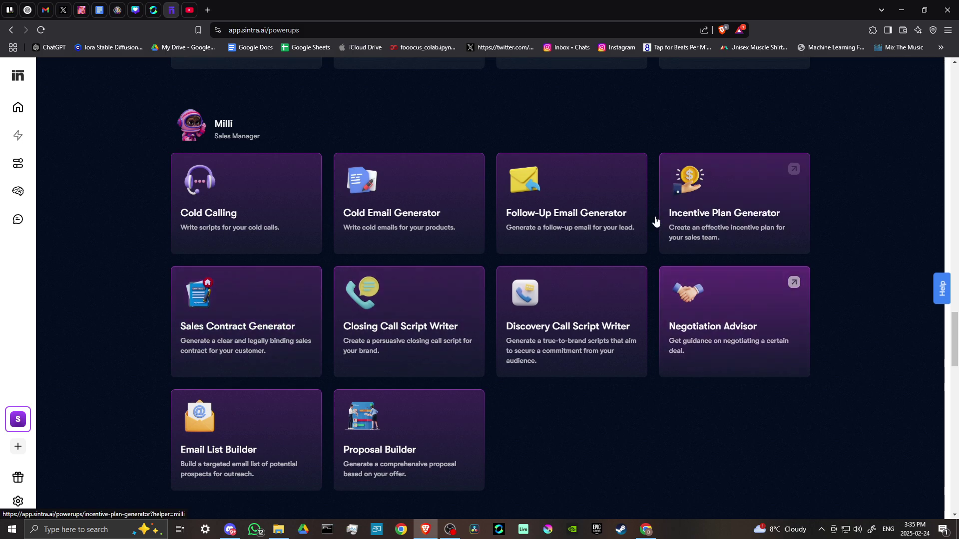
scroll(304, 347, "down", 2)
scroll(304, 347, "down", 2)
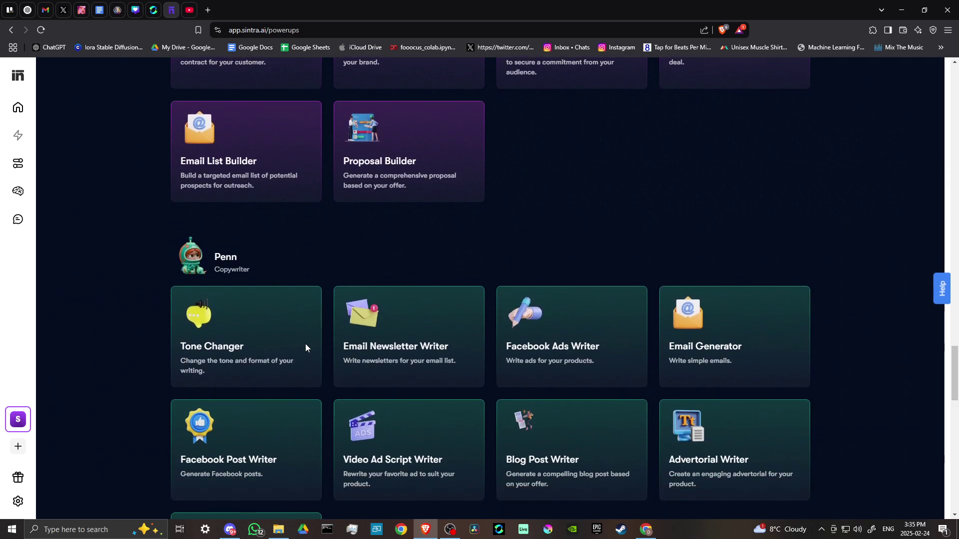
scroll(305, 348, "down", 1)
scroll(305, 348, "down", 1)
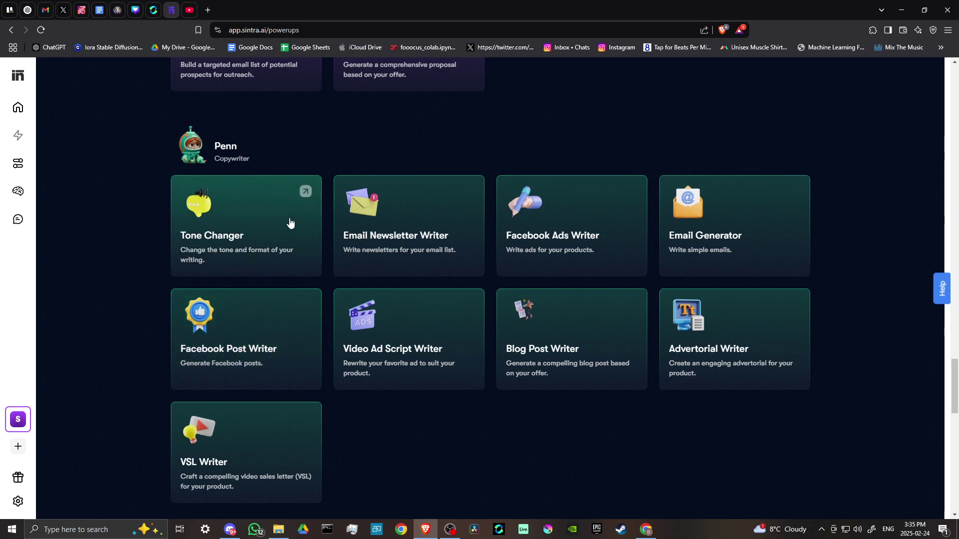
scroll(235, 240, "down", 1)
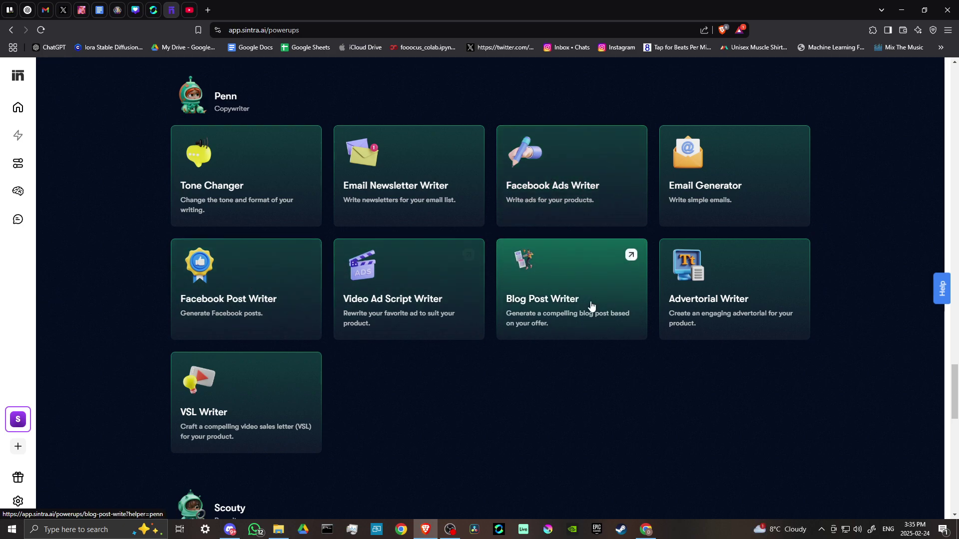
scroll(591, 306, "down", 2)
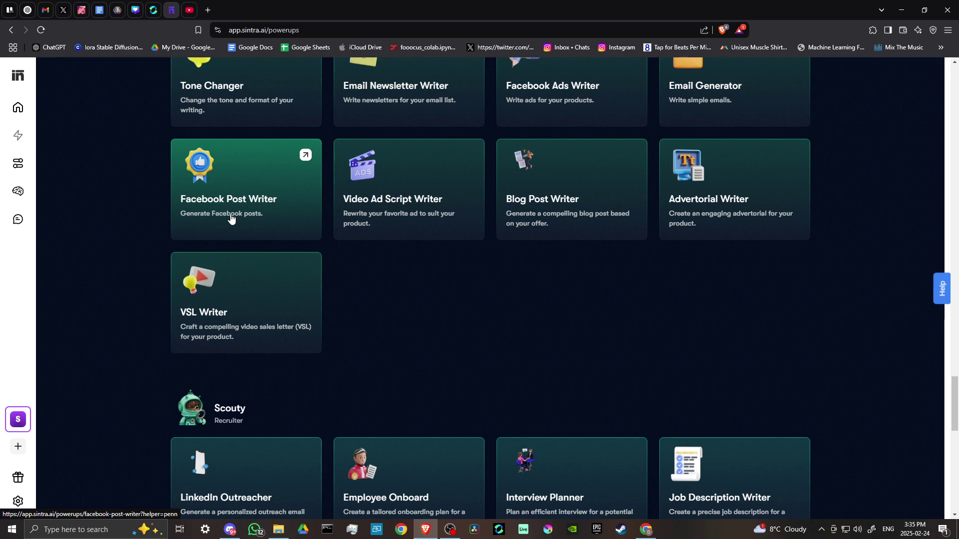
scroll(309, 248, "down", 1)
scroll(309, 247, "down", 2)
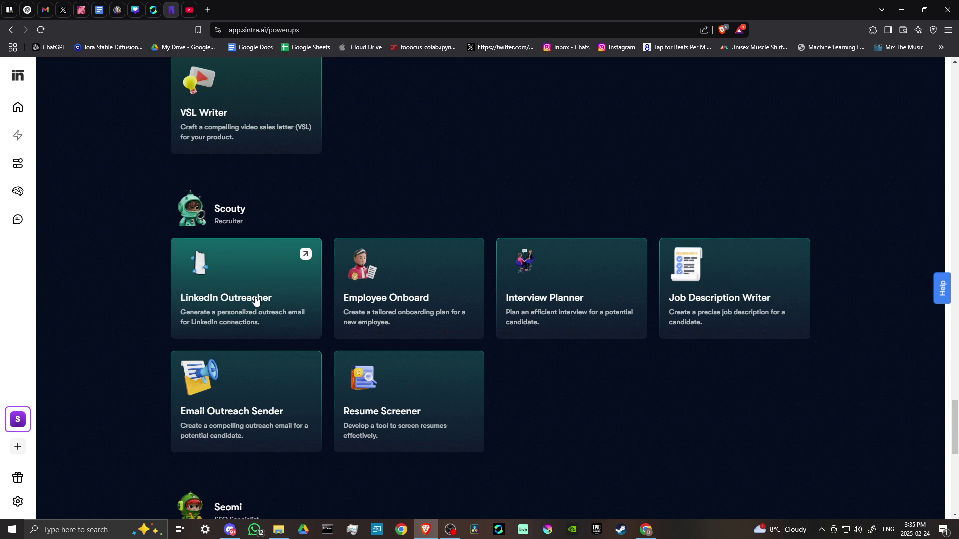
scroll(257, 300, "down", 1)
scroll(259, 295, "down", 1)
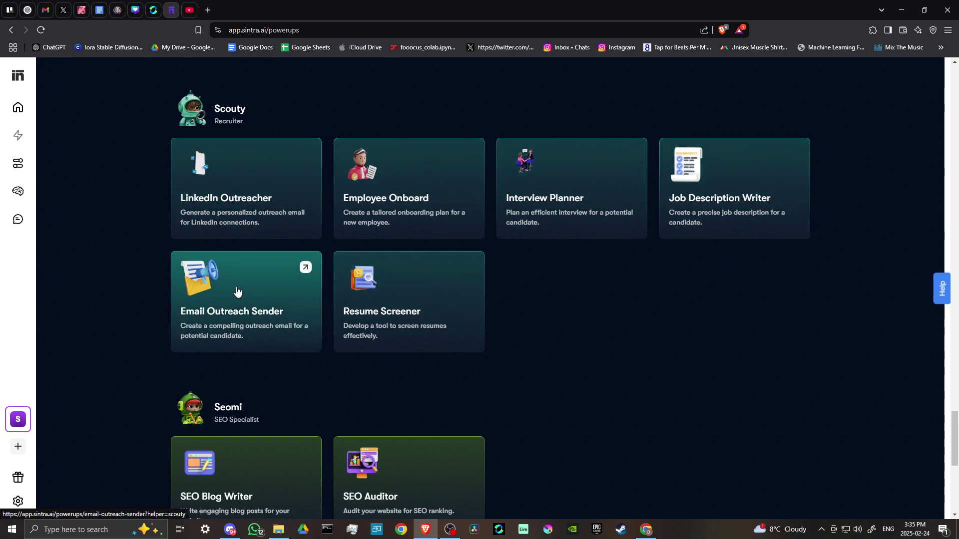
scroll(246, 291, "down", 1)
scroll(246, 291, "down", 2)
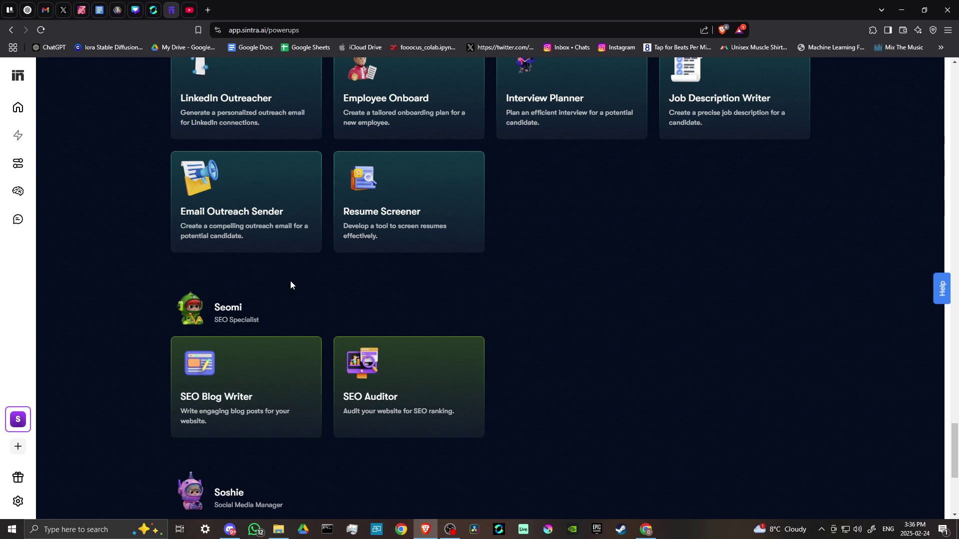
scroll(291, 285, "down", 2)
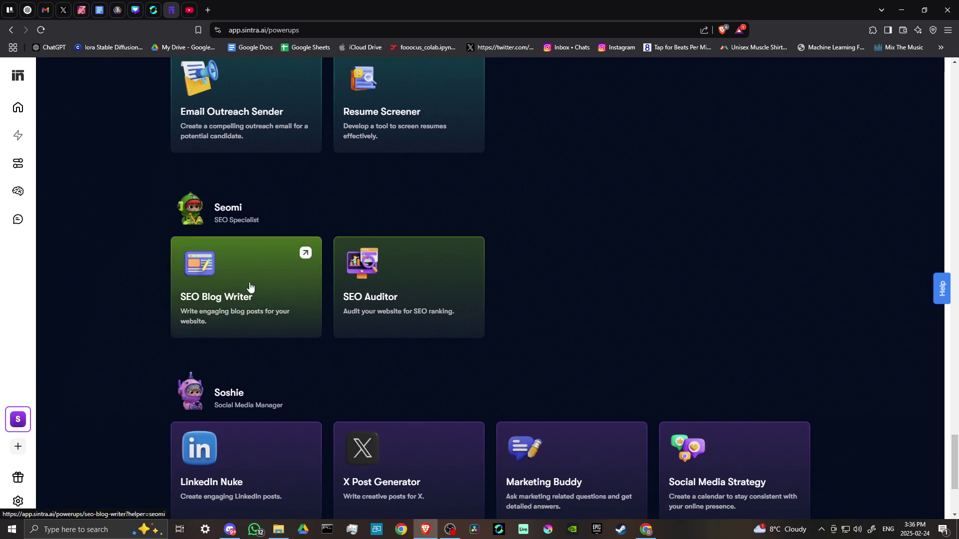
scroll(270, 286, "down", 1)
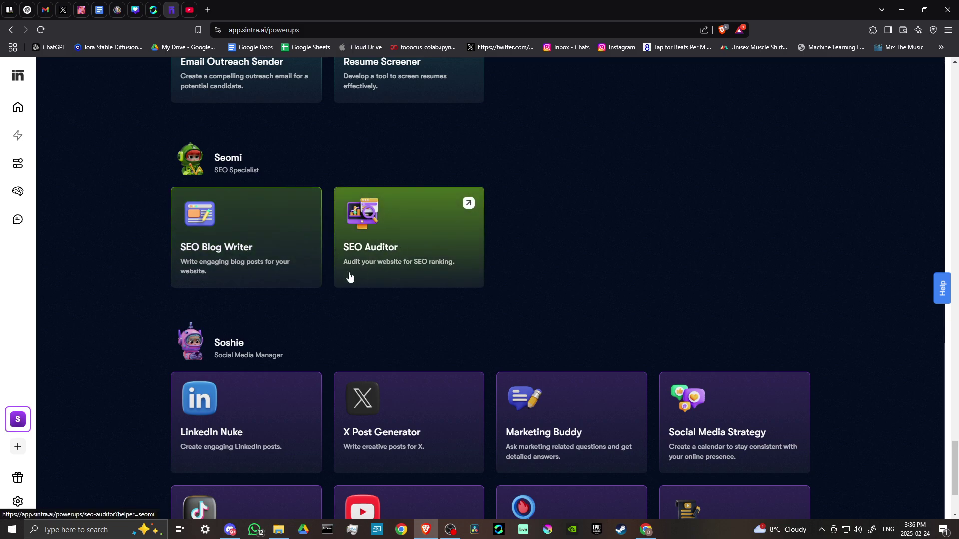
scroll(224, 225, "down", 2)
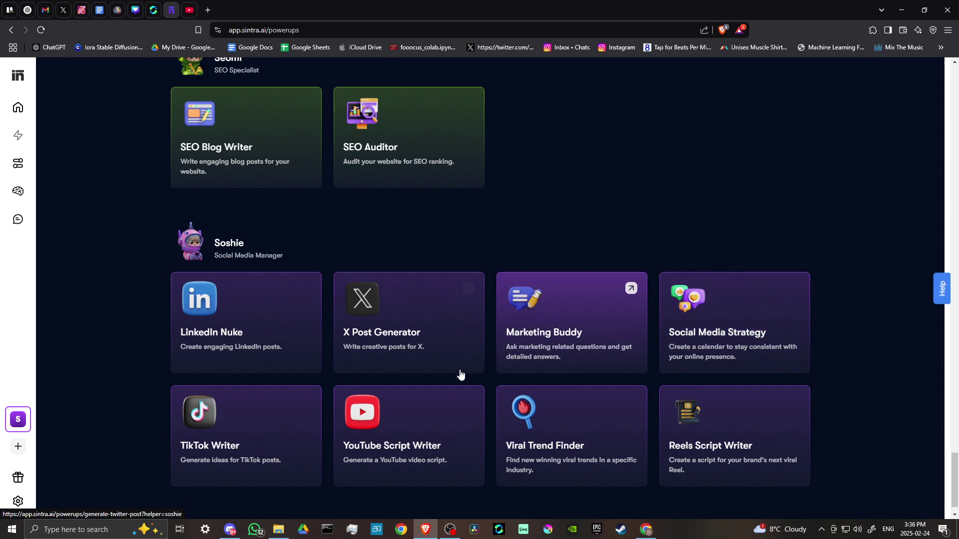
scroll(271, 381, "up", 4)
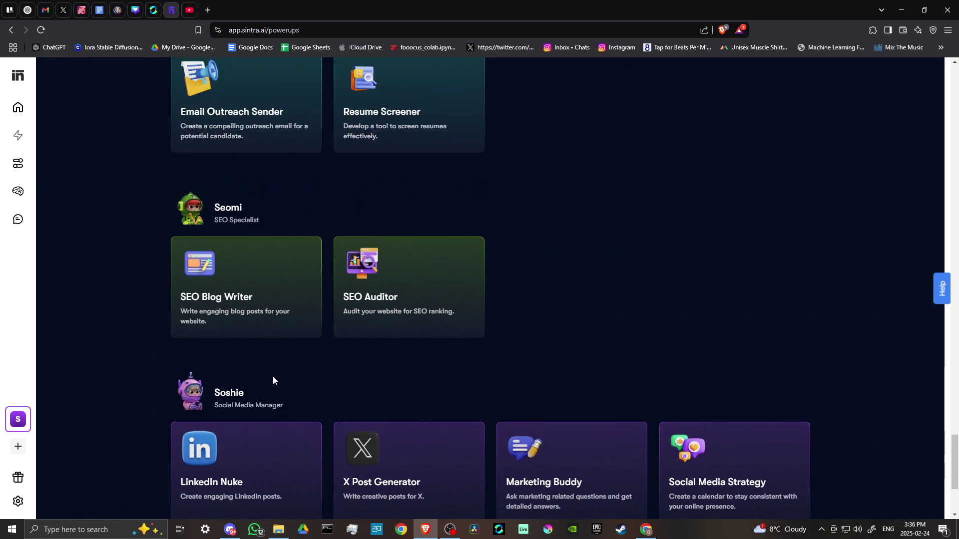
scroll(271, 375, "up", 2)
scroll(266, 250, "up", 5)
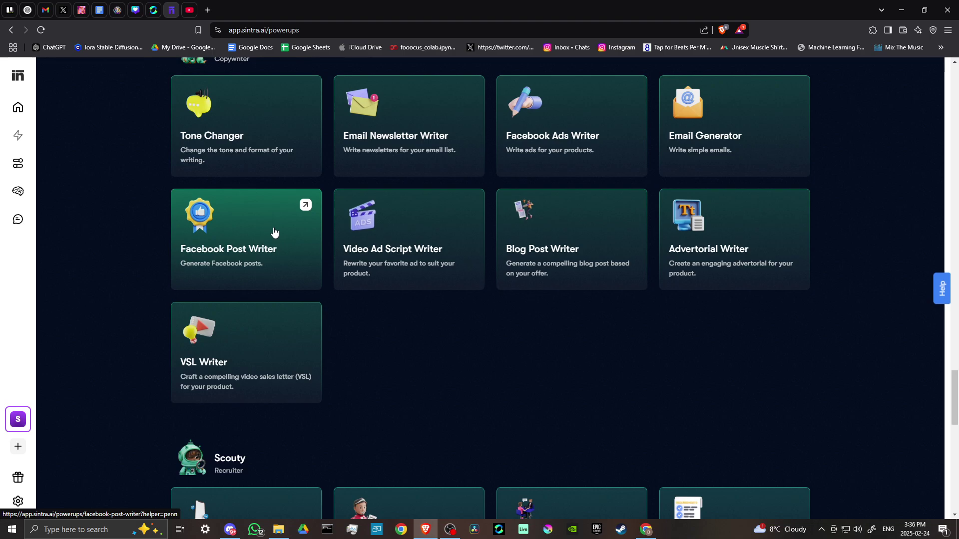
scroll(275, 232, "up", 1)
scroll(274, 233, "up", 4)
scroll(274, 231, "up", 3)
scroll(275, 231, "up", 4)
scroll(274, 230, "up", 4)
scroll(273, 226, "up", 5)
scroll(273, 226, "up", 4)
scroll(273, 226, "up", 4)
scroll(273, 226, "up", 3)
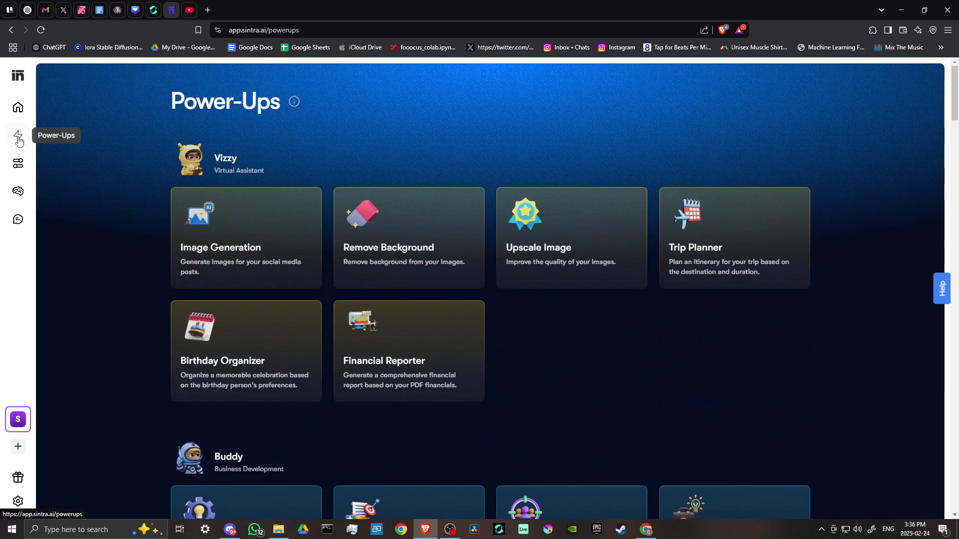
Return to the workspace home, then go to the Automations page listing the three active automations.
left_click(18, 107)
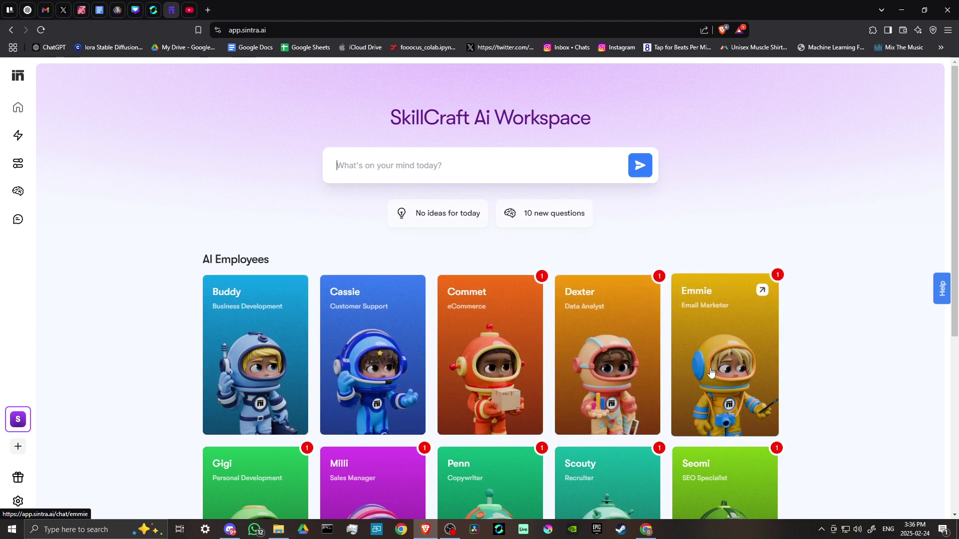
scroll(372, 337, "down", 2)
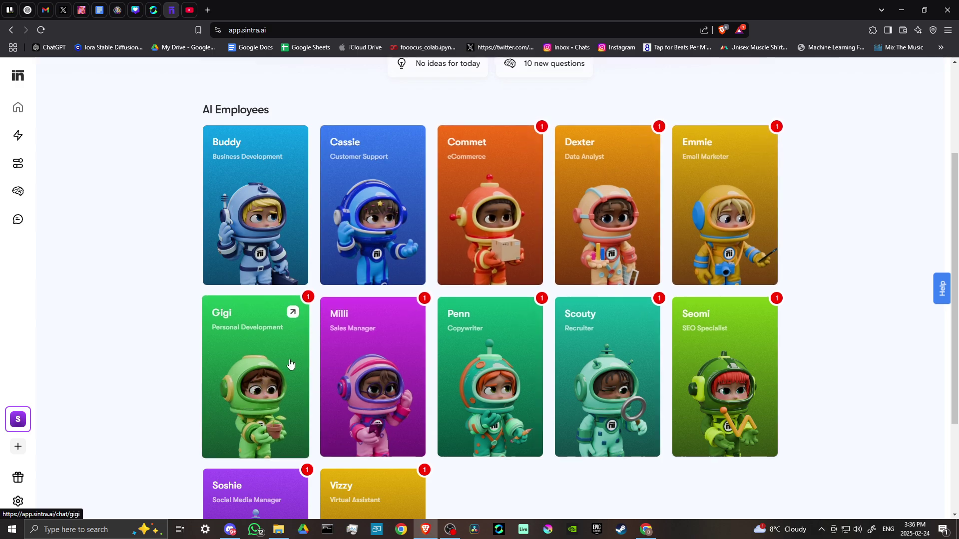
scroll(314, 375, "up", 3)
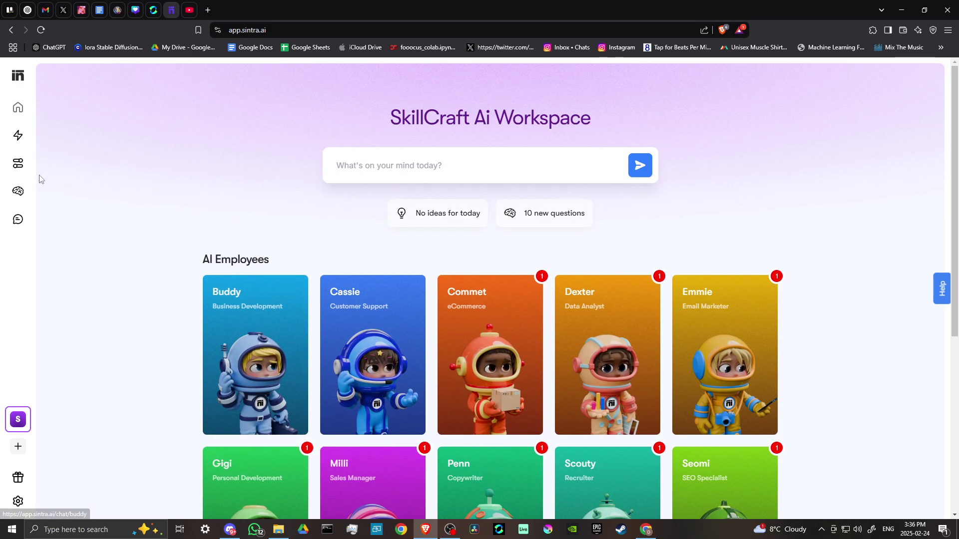
left_click(18, 163)
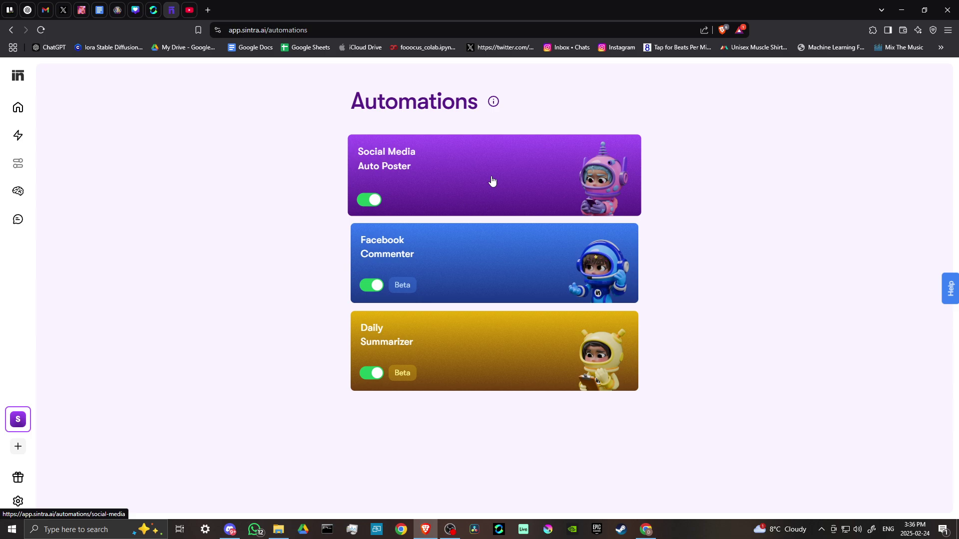
View the Social Media Auto Poster automation's overview of writing, image posts and auto-posting.
left_click(493, 182)
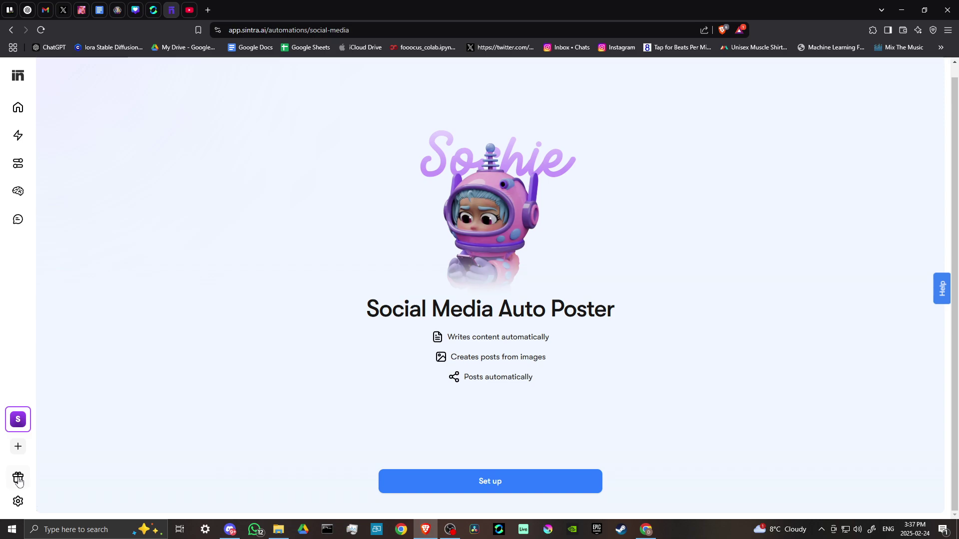
left_click(18, 478)
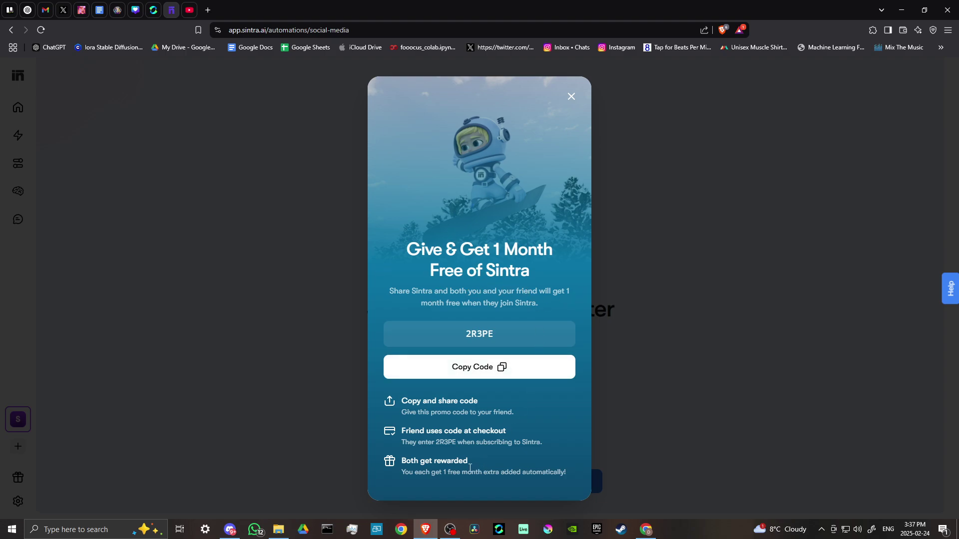
left_click(229, 402)
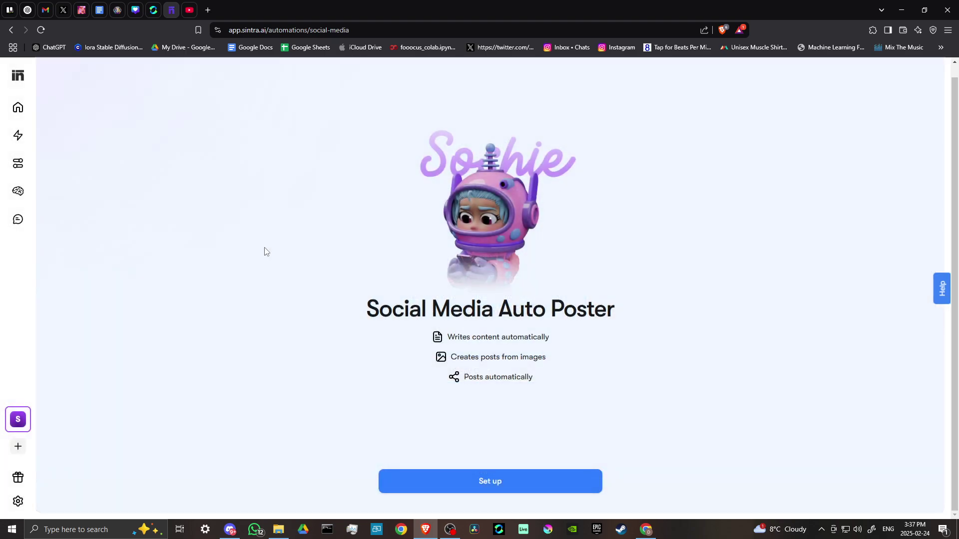